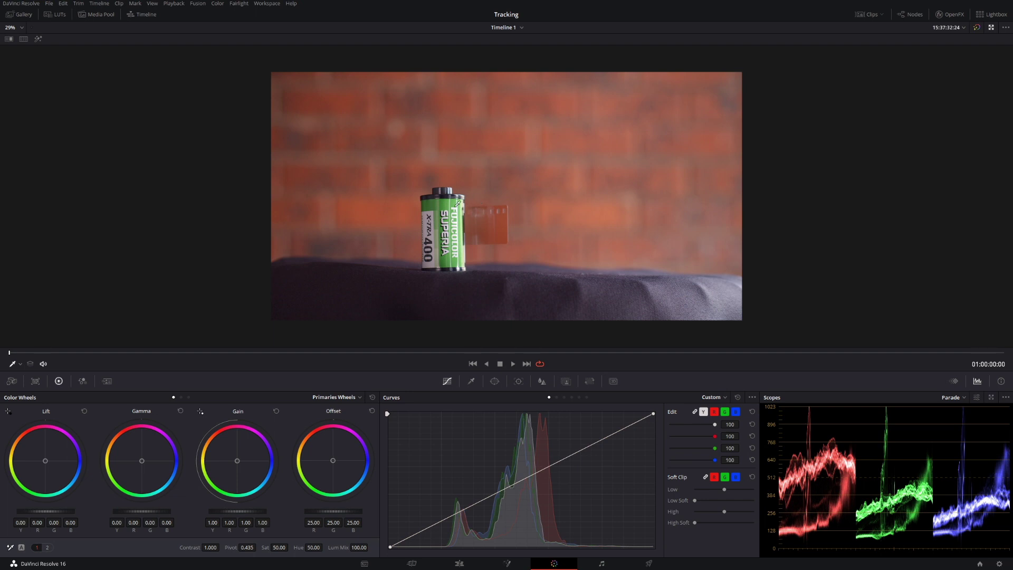
# Restore the full grading layout, reset the clip's grade and apply the Basic Version 1 LUT to node 01
pyautogui.hotkey('alt', 'f')
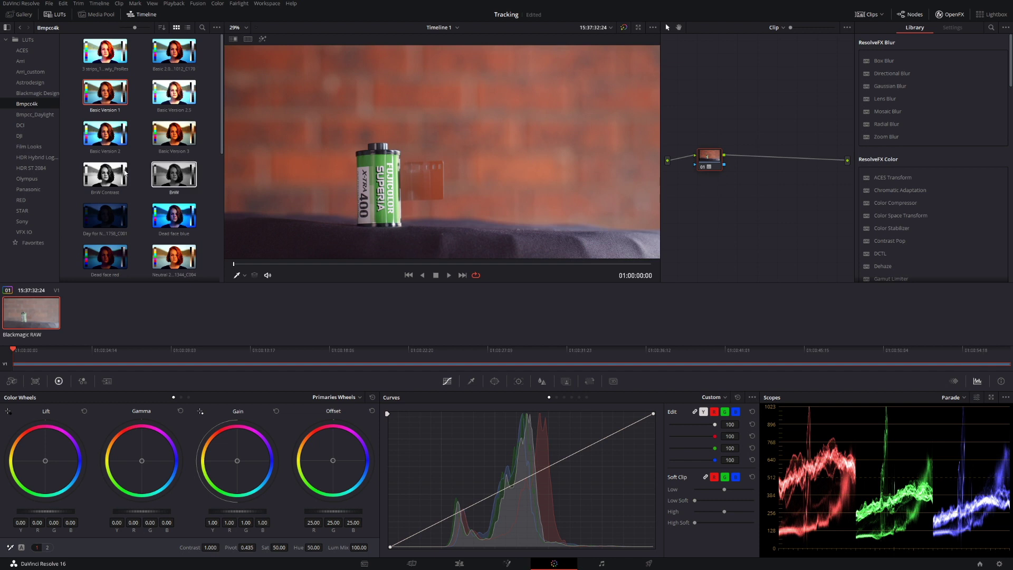
pyautogui.moveTo(716, 161); pyautogui.dragTo(709, 161)
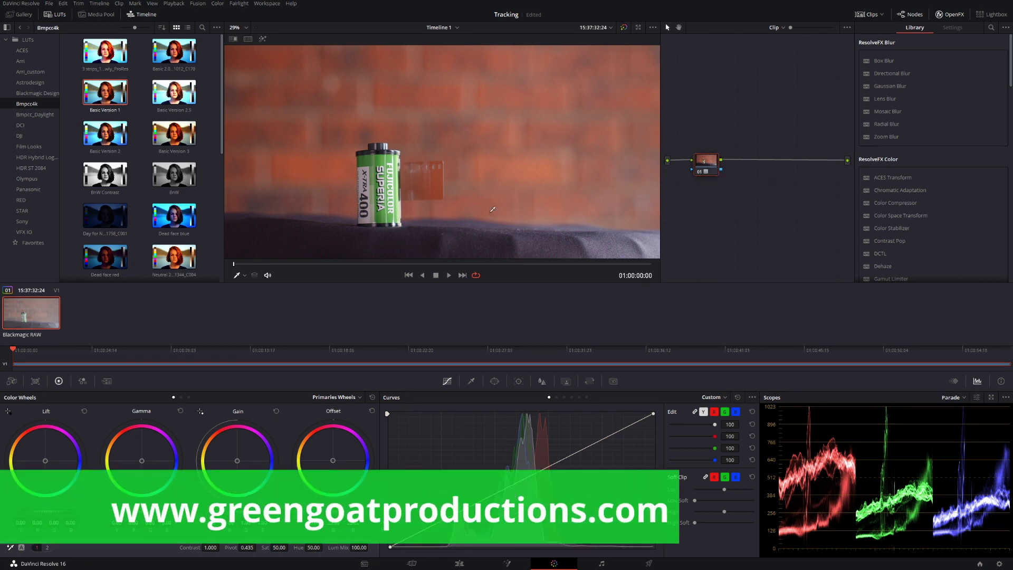
pyautogui.moveTo(695, 174); pyautogui.dragTo(719, 169)
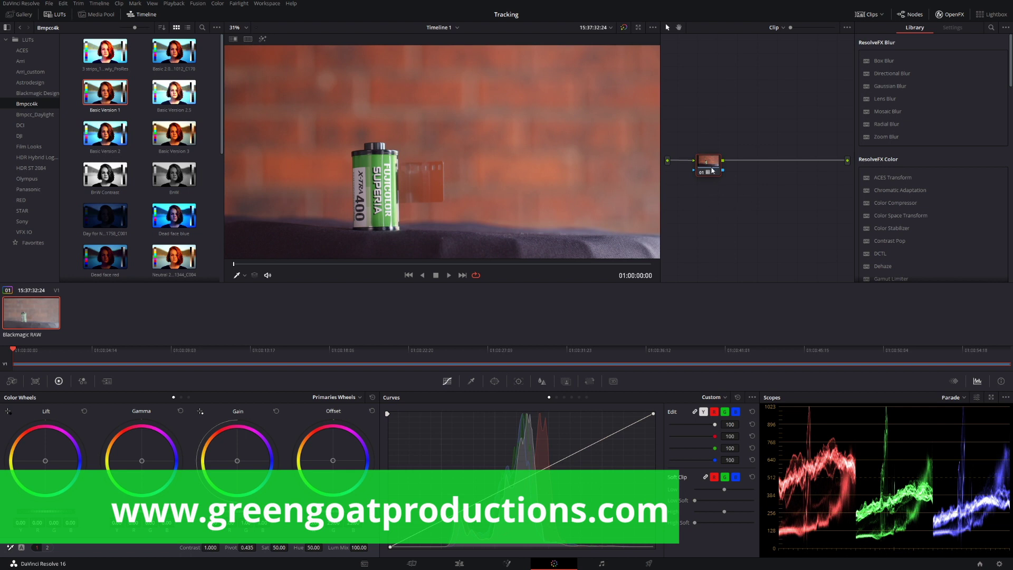
pyautogui.hotkey('ctrl', 'shift', 'Home')
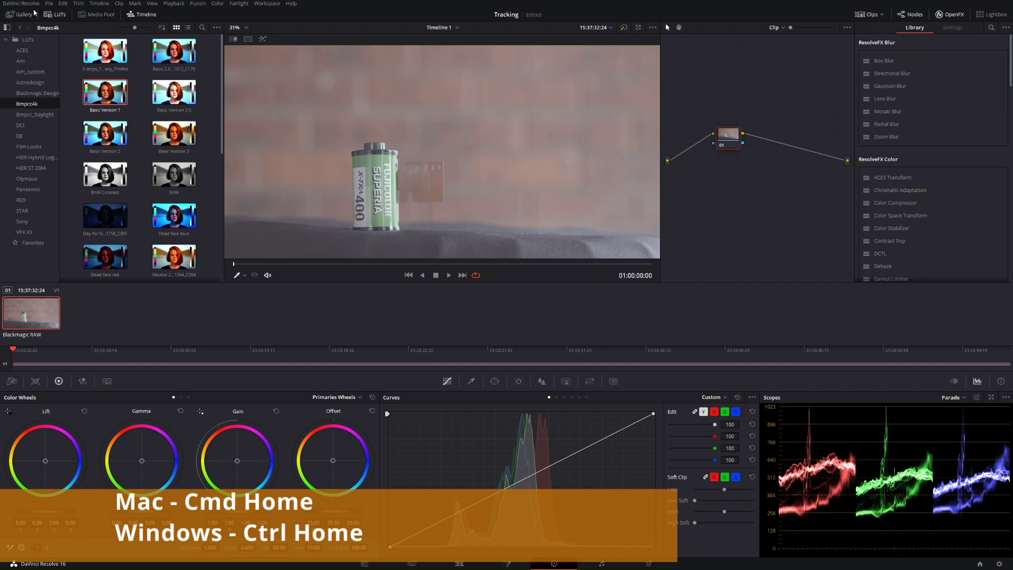
pyautogui.moveTo(105, 92); pyautogui.dragTo(736, 141)
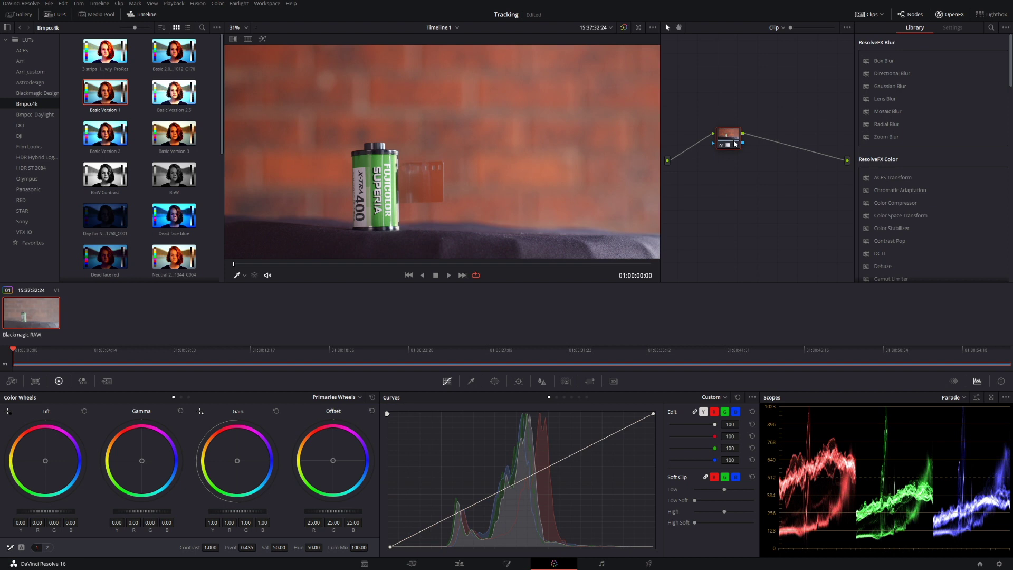
# Reset the grade again and assign the Bmpcc4k 3D LUT Basic Version 1 to node 01
pyautogui.hotkey('ctrl', 'Home')
pyautogui.moveTo(716, 107); pyautogui.dragTo(717, 120)
pyautogui.moveTo(717, 119); pyautogui.dragTo(705, 162)
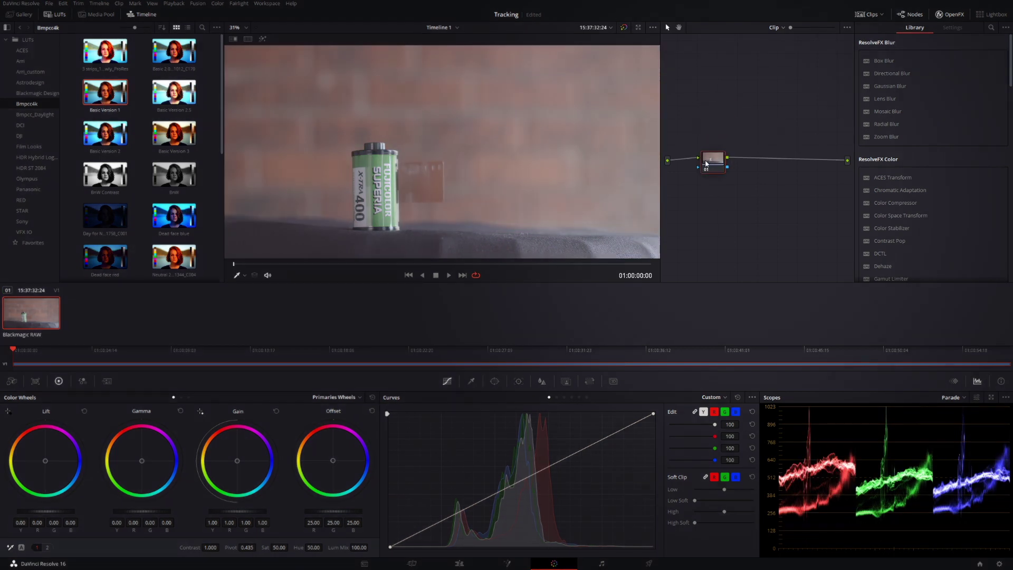
pyautogui.rightClick(706, 164)
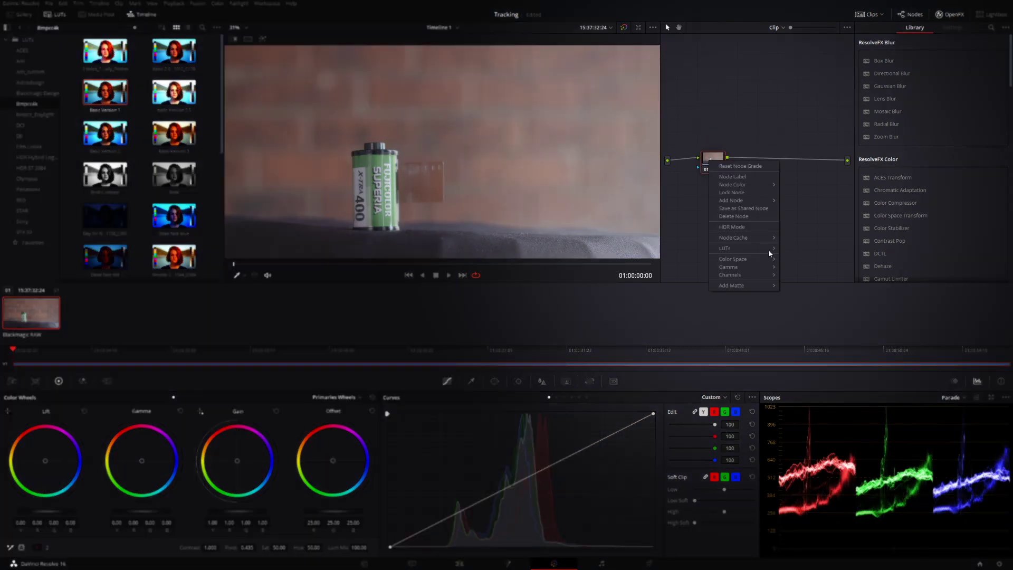
pyautogui.moveTo(765, 252)
pyautogui.moveTo(810, 274)
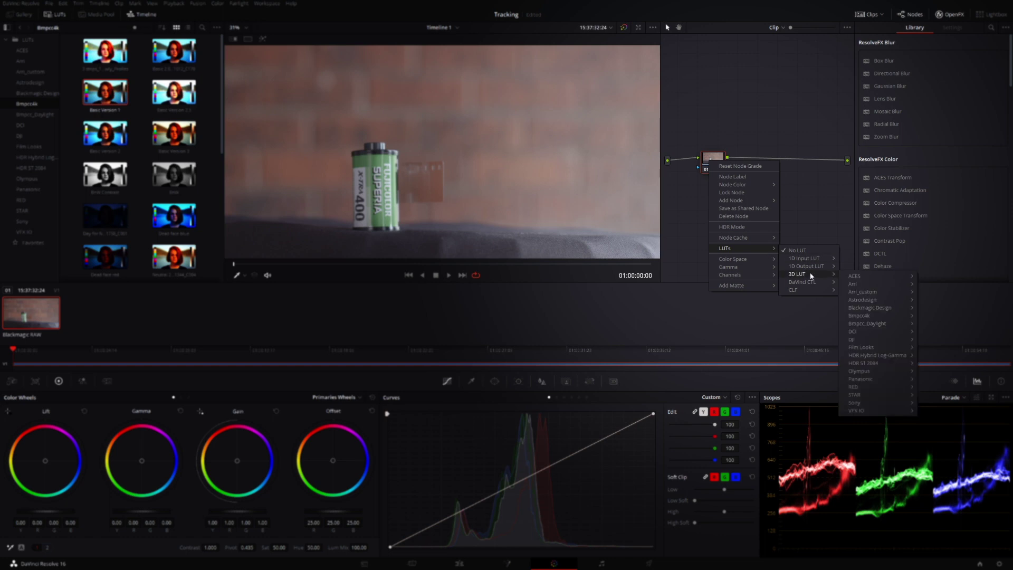
pyautogui.moveTo(860, 315)
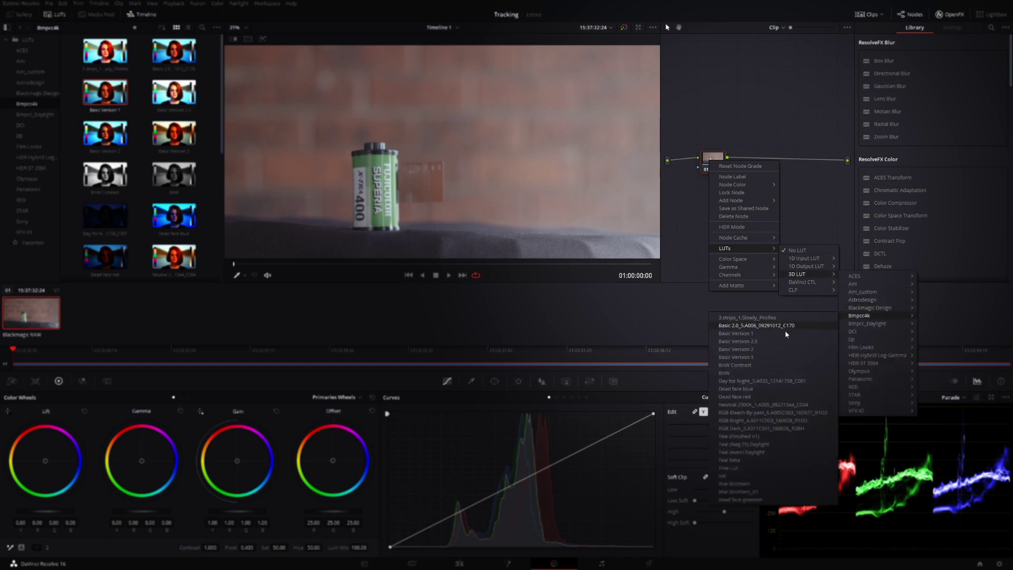
pyautogui.click(783, 334)
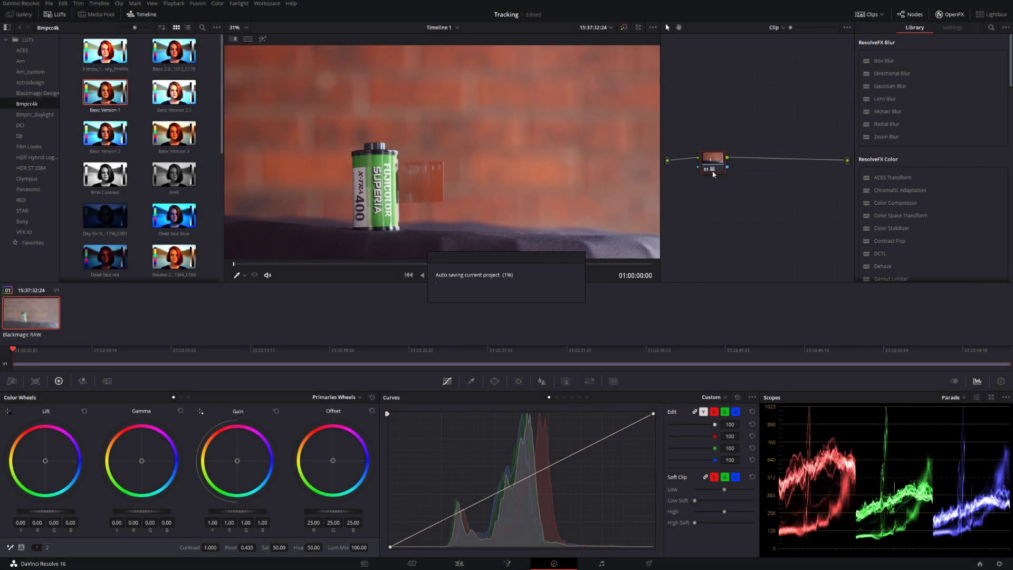
# Enlarge the viewer and show the Hue Vs Hue curve
pyautogui.hotkey('alt', 'f')
pyautogui.scroll(-1, 446, 236)
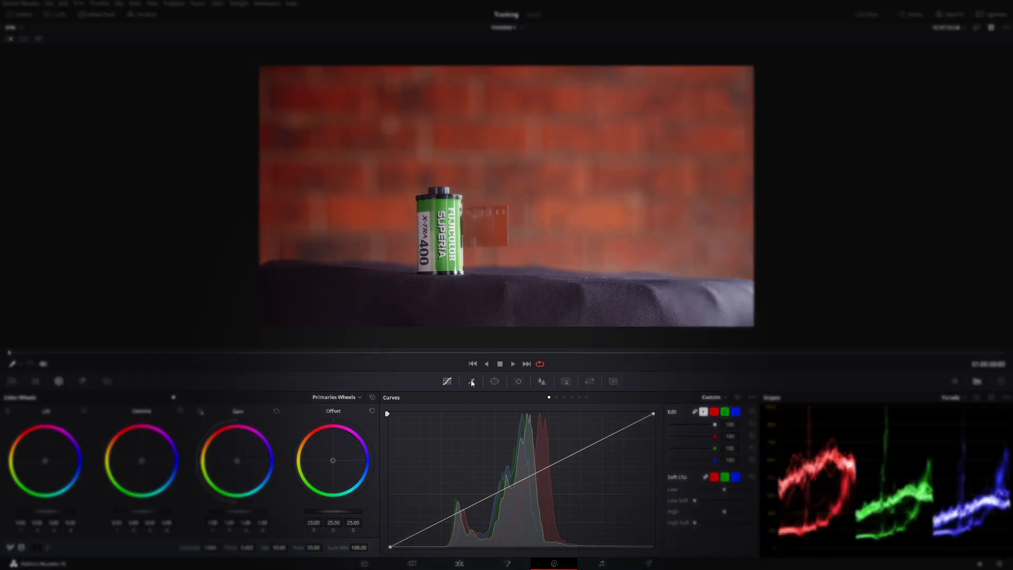
pyautogui.click(471, 381)
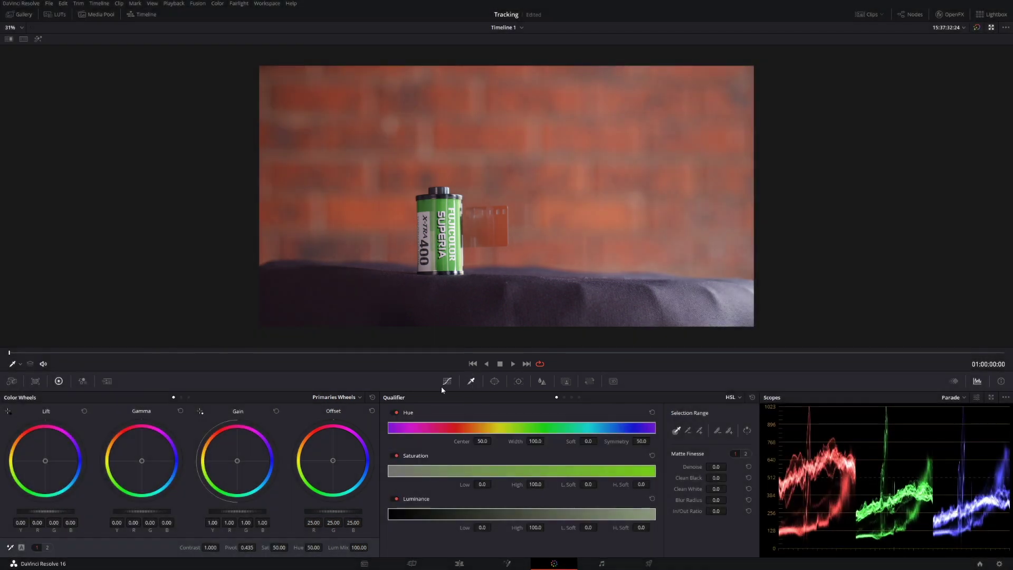
pyautogui.click(443, 385)
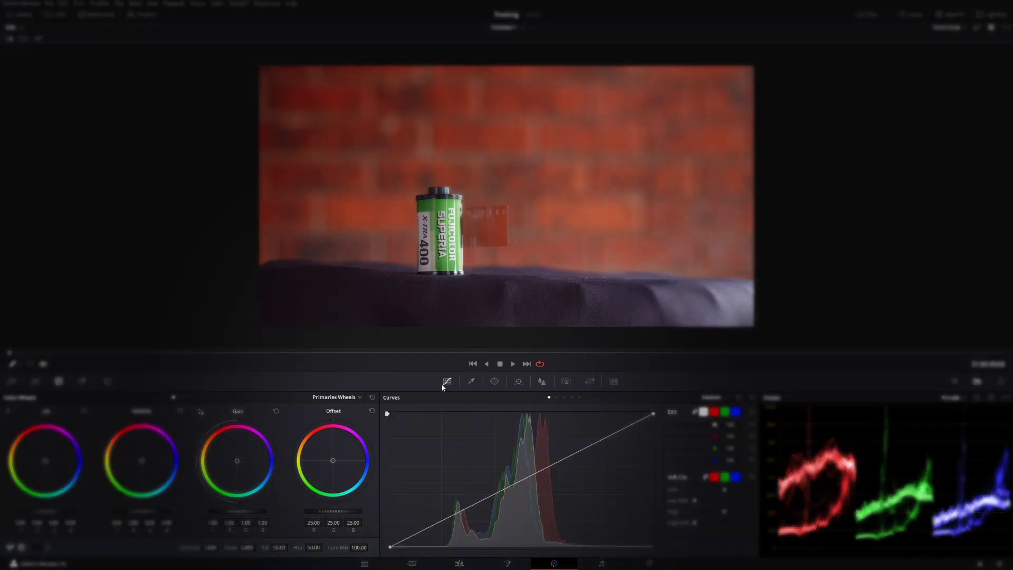
pyautogui.click(556, 397)
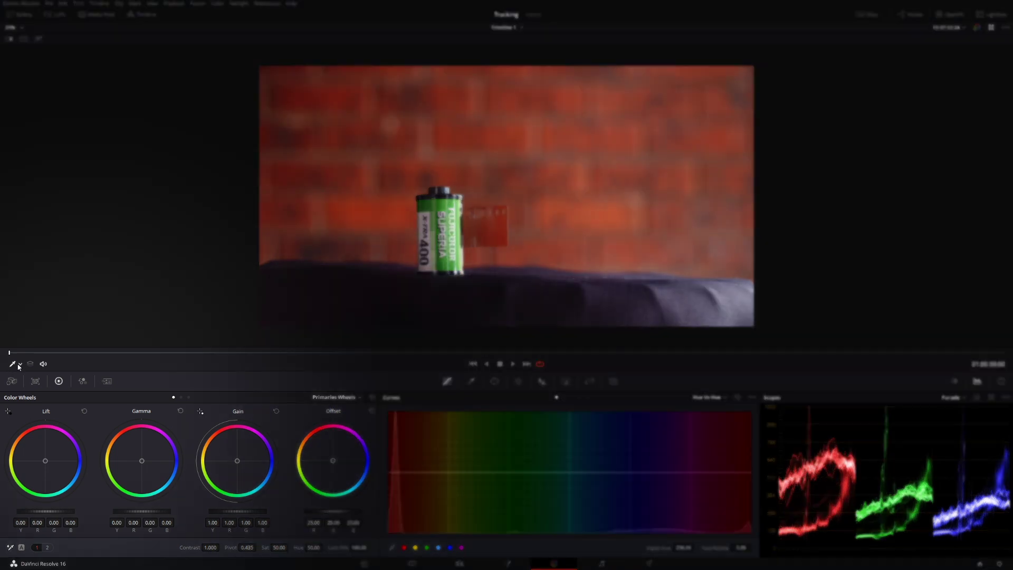
# Set the viewer's on-screen control to Qualifier and sample the canister's green for the Hue Vs Hue curve
pyautogui.click(19, 364)
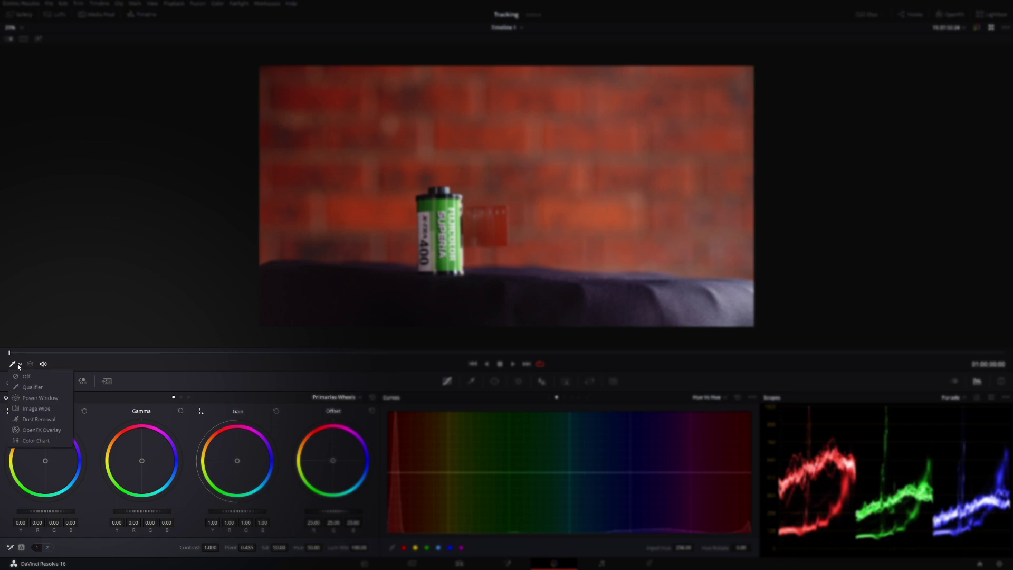
pyautogui.click(33, 388)
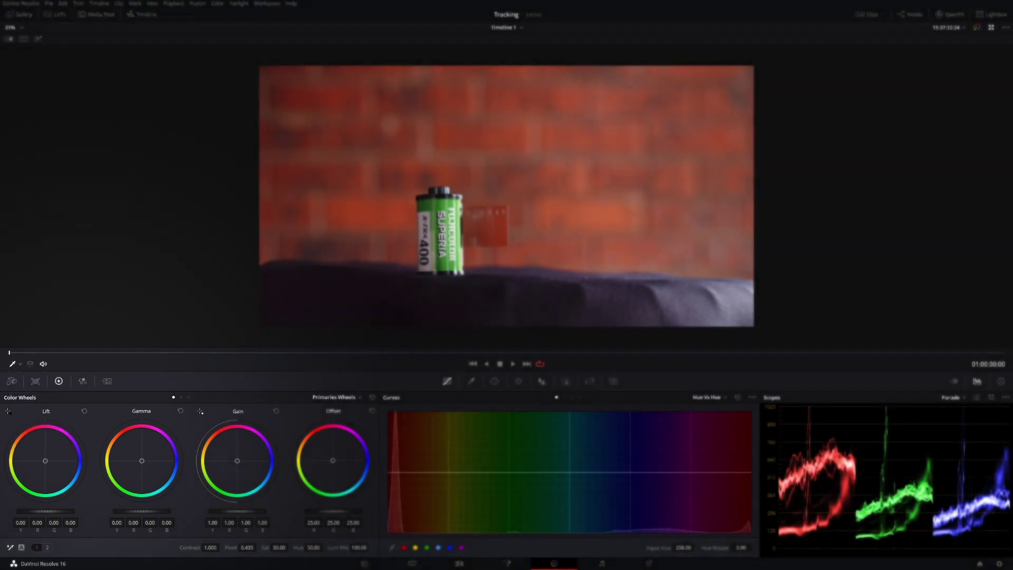
pyautogui.click(442, 200)
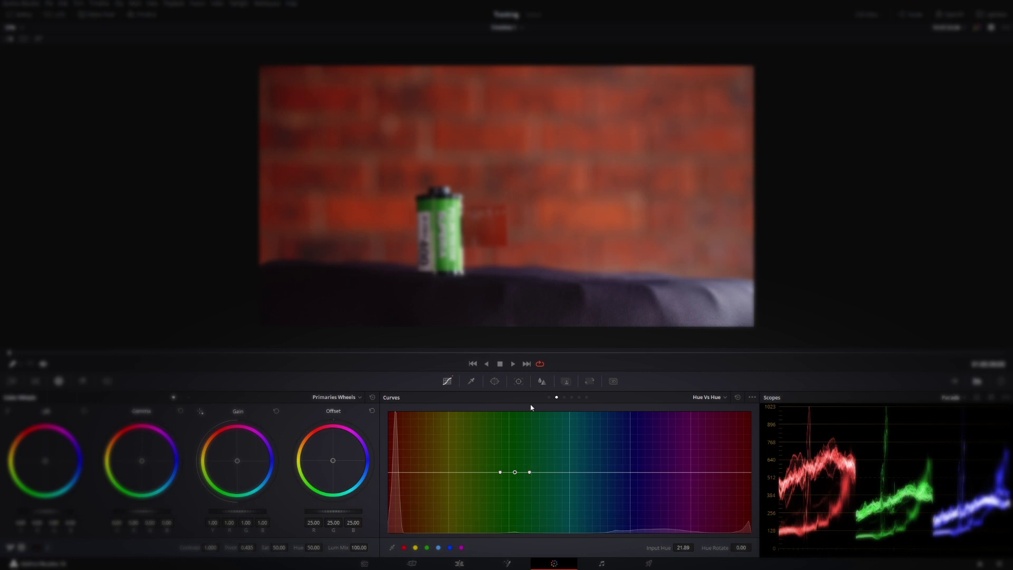
# Replace the outer Hue Vs Hue points with wider ones and pull the middle green point down to a hue rotation of -180
pyautogui.click(482, 471)
pyautogui.click(546, 473)
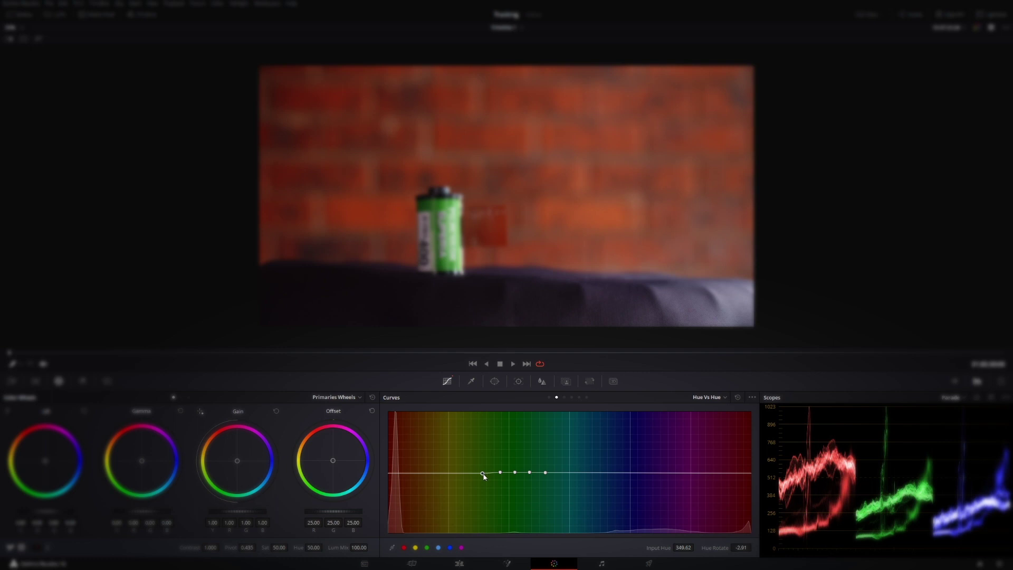
pyautogui.rightClick(500, 472)
pyautogui.rightClick(530, 472)
pyautogui.click(482, 473)
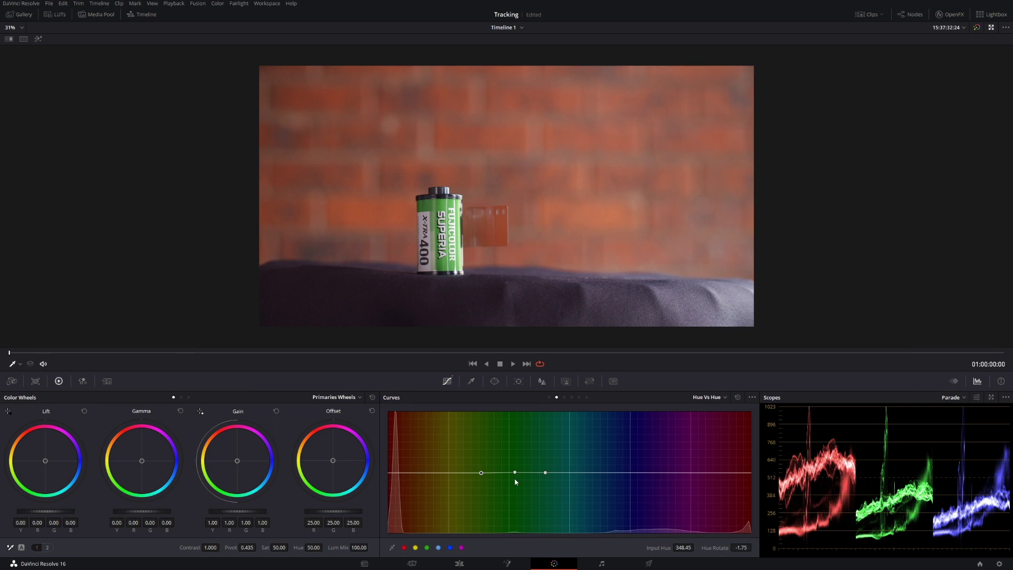
pyautogui.moveTo(514, 473); pyautogui.dragTo(478, 538)
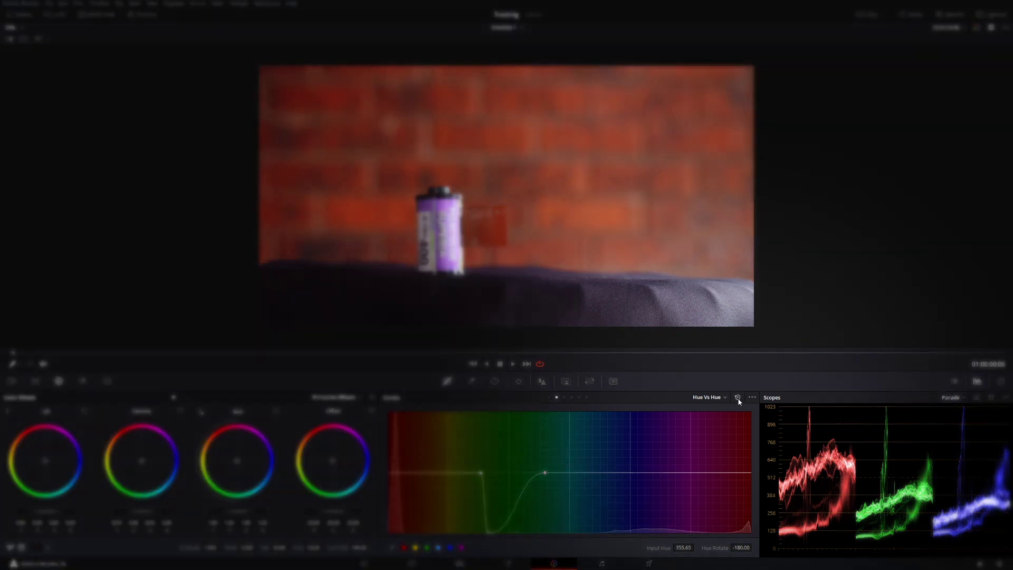
# Reset the Hue Vs Hue curve and add a serial node after node 01
pyautogui.click(738, 397)
pyautogui.hotkey('alt', 'f')
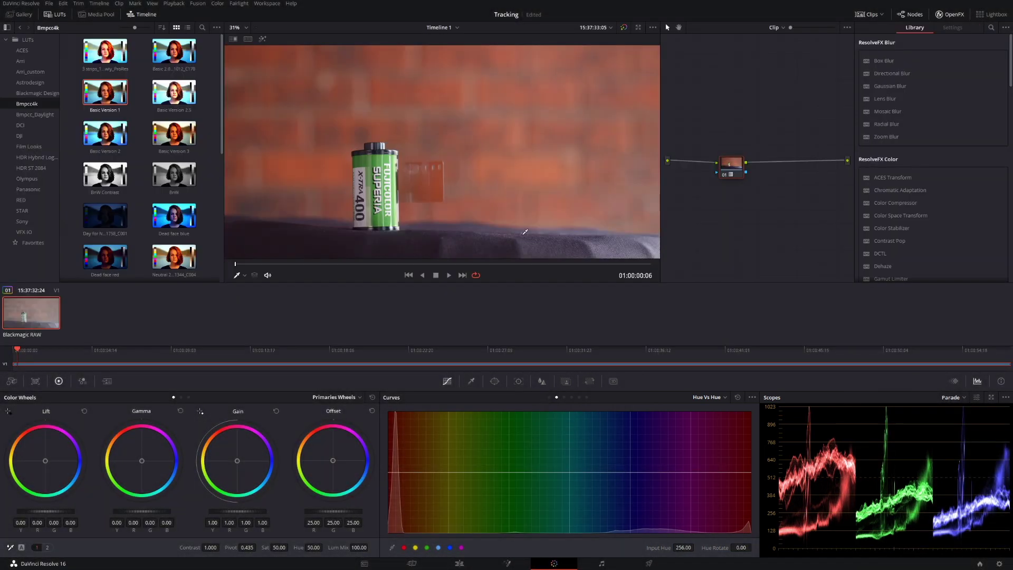
pyautogui.moveTo(735, 170); pyautogui.dragTo(723, 168)
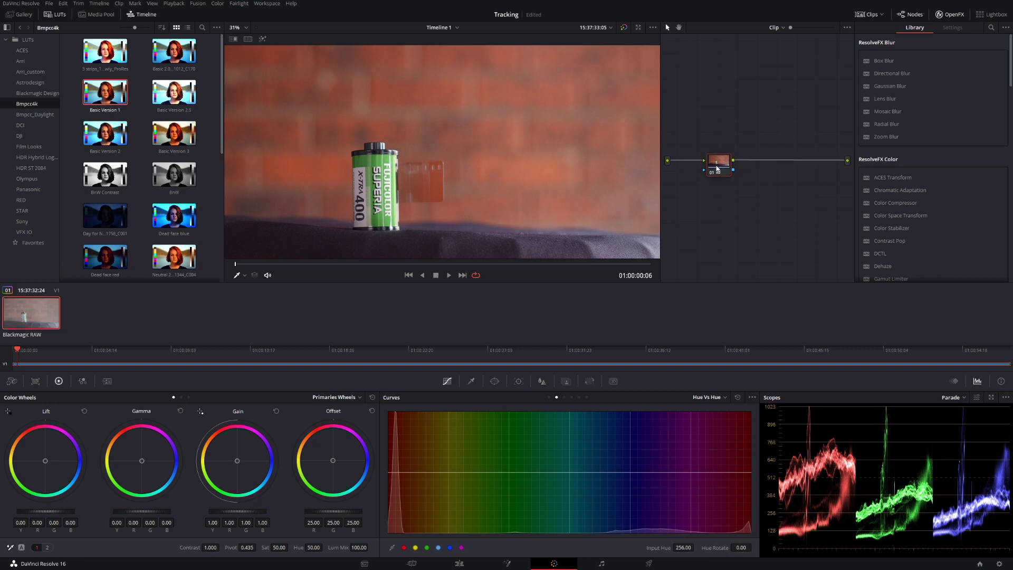
pyautogui.hotkey('alt', 's')
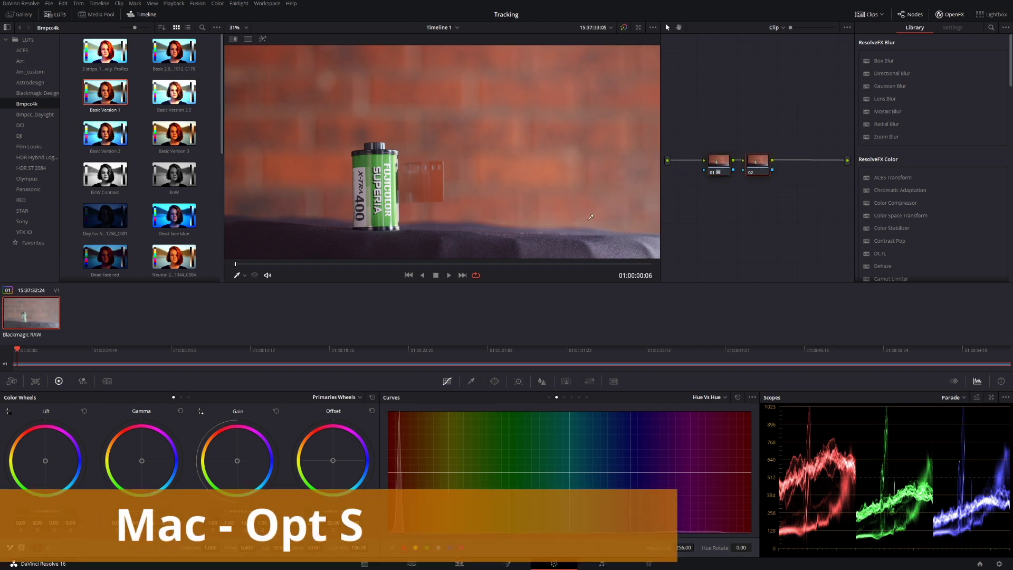
# Sample the canister's green with the HSL Qualifier on node 02 in the enlarged viewer
pyautogui.click(472, 381)
pyautogui.hotkey('alt', 'f')
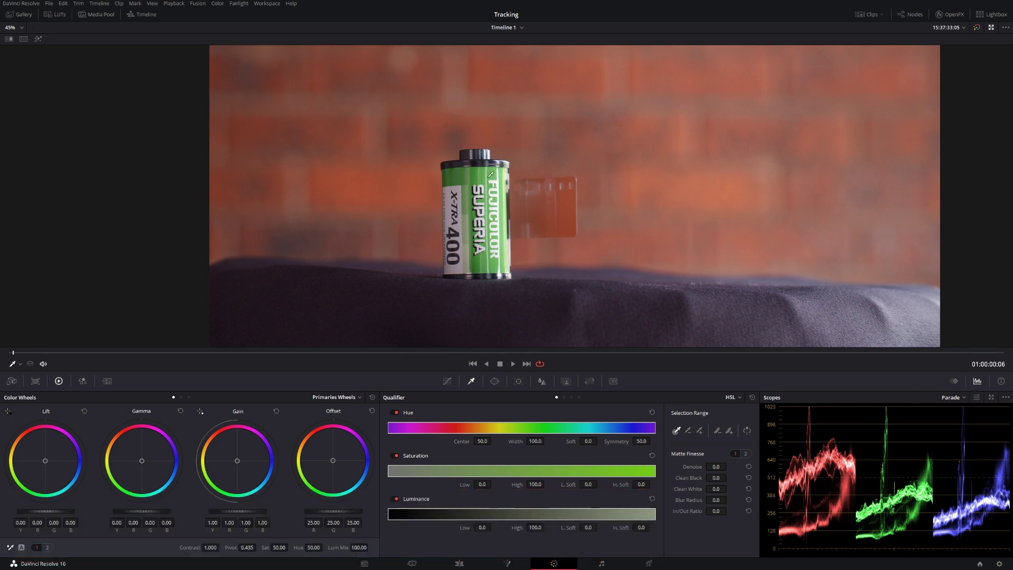
pyautogui.click(491, 171)
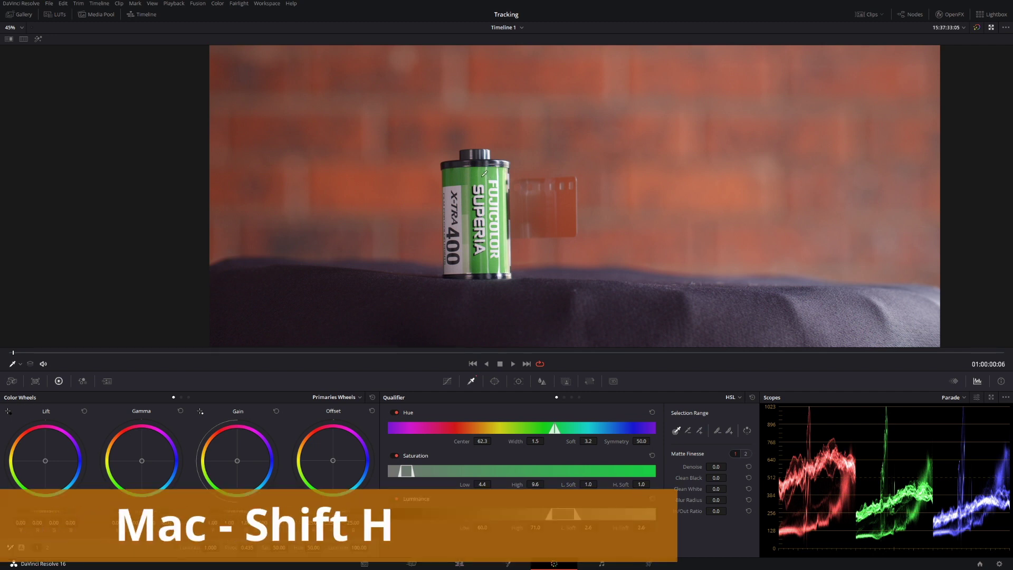
# Turn on the Highlight view to isolate the qualified green area of the canister
pyautogui.hotkey('shift', 'h')
pyautogui.hotkey('shift', 'h')
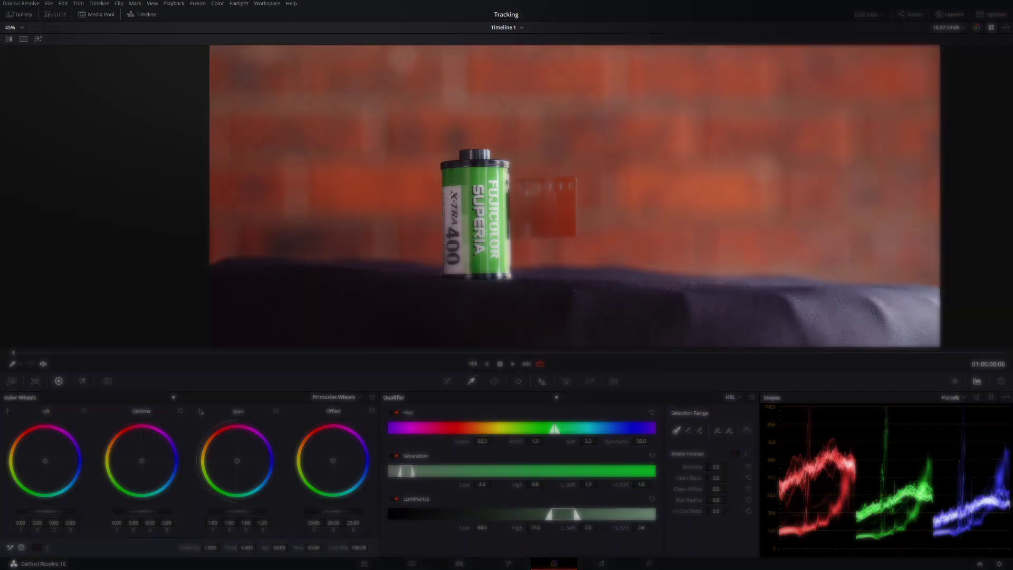
pyautogui.click(153, 4)
pyautogui.moveTo(190, 35)
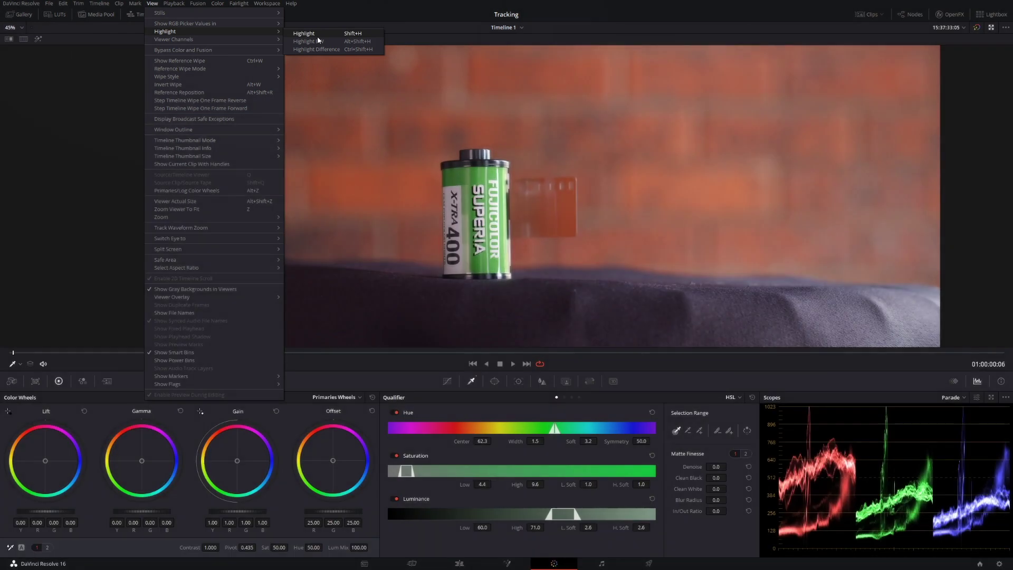
pyautogui.click(318, 35)
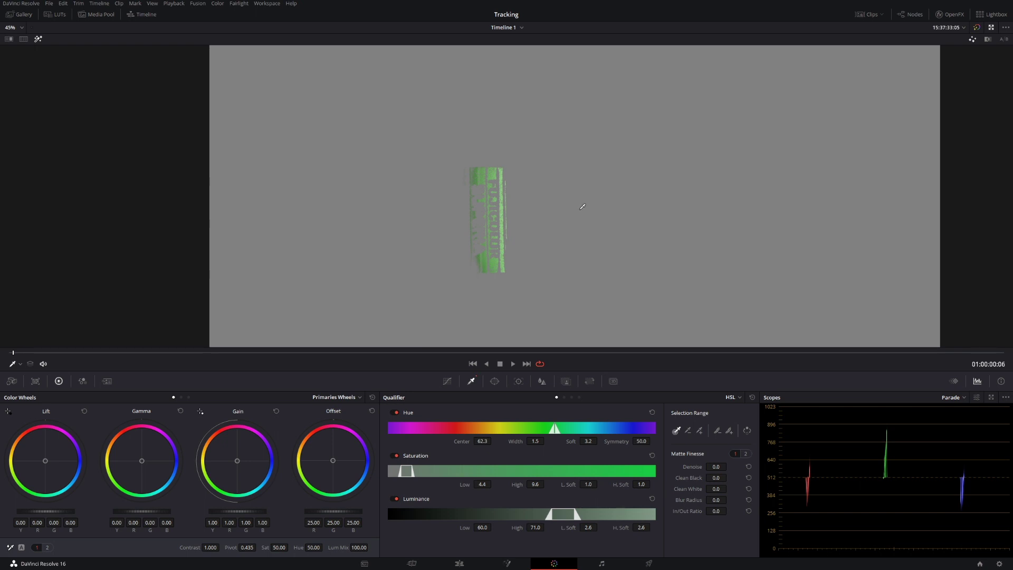
# Widen the qualifier to a hue width of 14.4 and a saturation range from 1.4 to 14.7
pyautogui.moveTo(536, 441)
pyautogui.mouseDown()
pyautogui.moveTo(547, 441)
pyautogui.moveTo(535, 441)
pyautogui.mouseUp()
pyautogui.scroll(2, 518, 326)
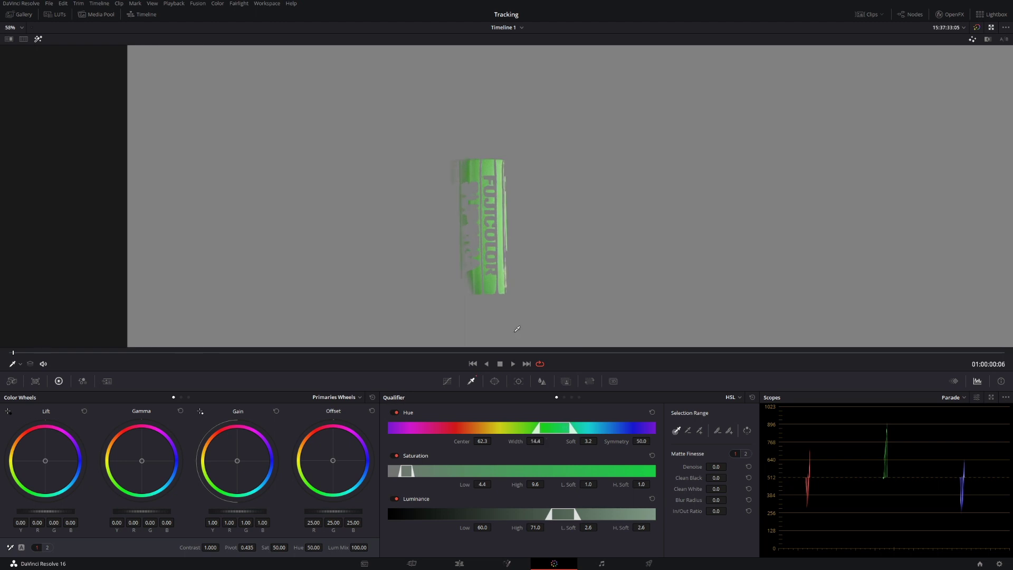
pyautogui.scroll(3, 518, 326)
pyautogui.moveTo(523, 279); pyautogui.dragTo(523, 260)
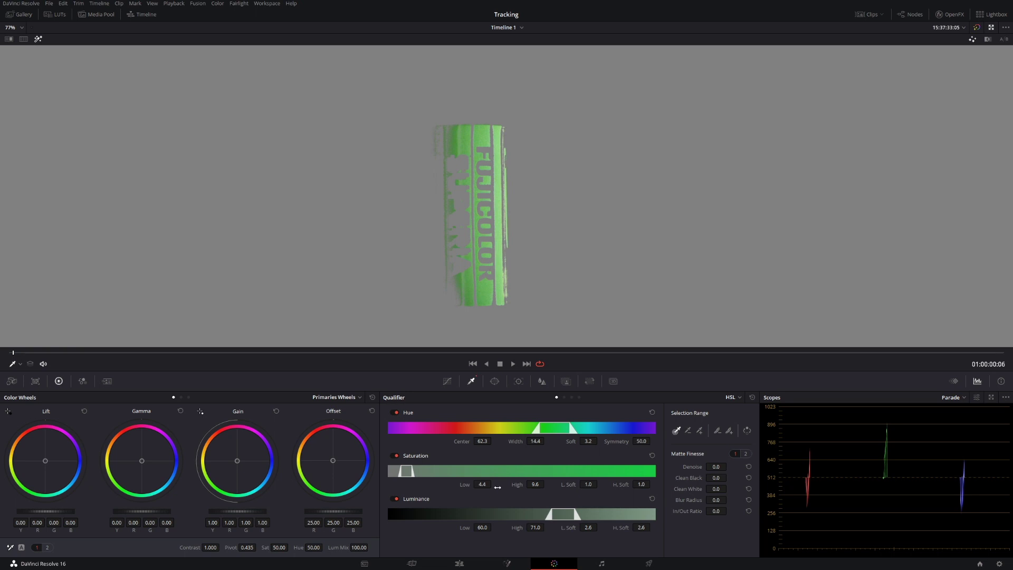
pyautogui.moveTo(536, 484); pyautogui.dragTo(562, 485)
pyautogui.moveTo(485, 485)
pyautogui.mouseDown()
pyautogui.moveTo(473, 485)
pyautogui.moveTo(493, 485)
pyautogui.mouseUp()
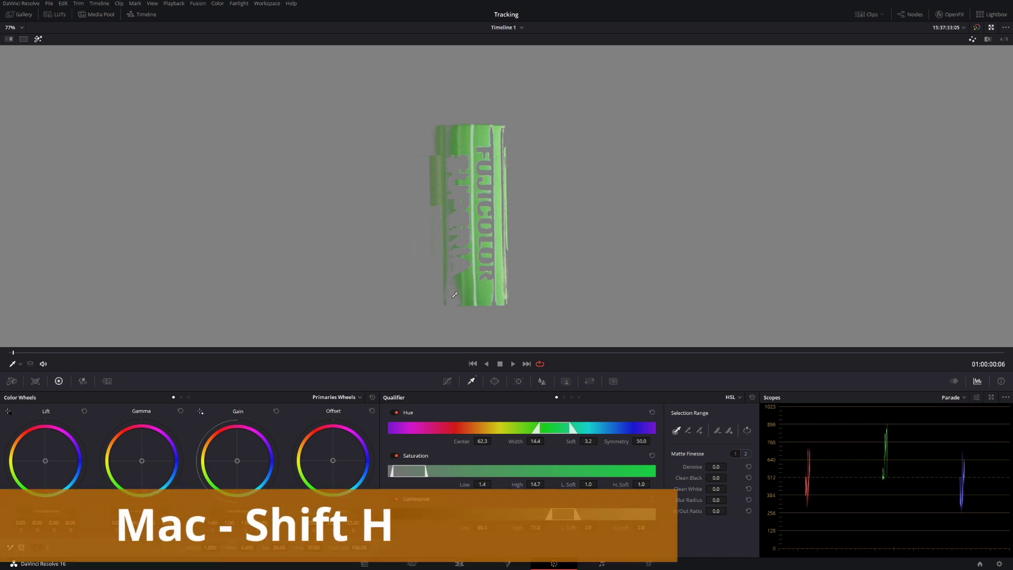
# Set the qualifier's luminance low to 54.3, comparing the highlighted selection with the full image
pyautogui.hotkey('shift', 'h')
pyautogui.hotkey('shift', 'h')
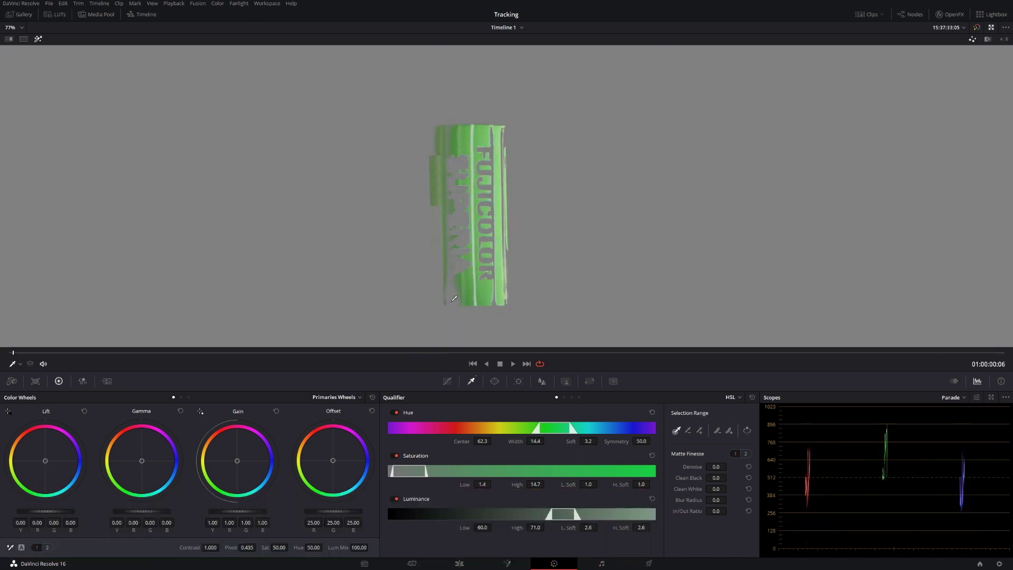
pyautogui.hotkey('shift', 'h')
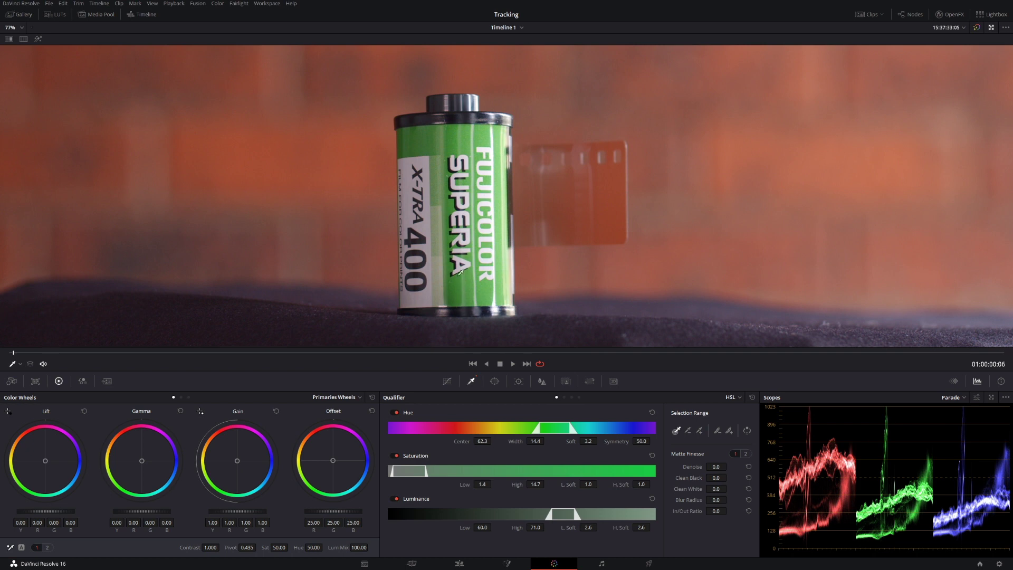
pyautogui.hotkey('shift', 'h')
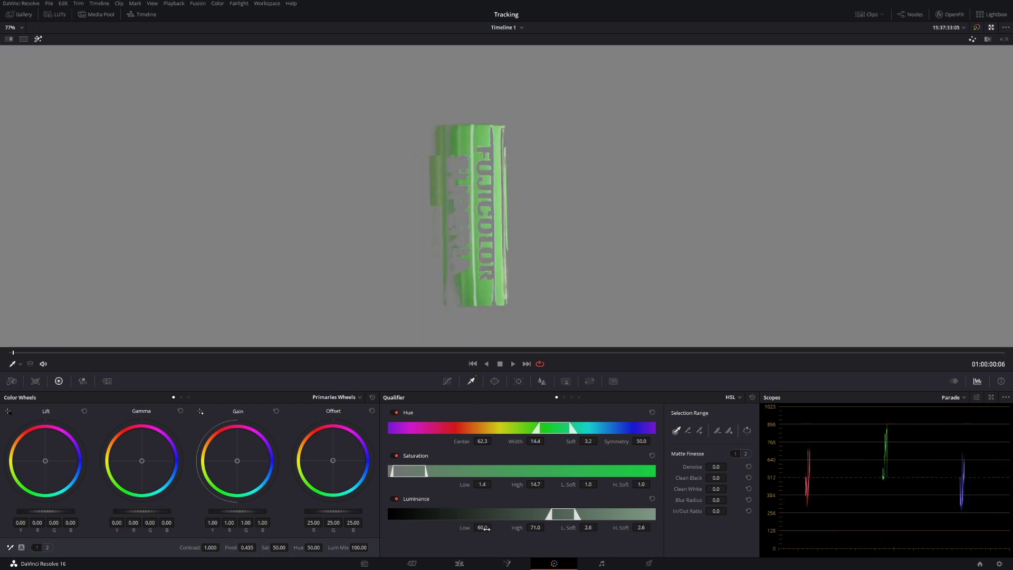
pyautogui.moveTo(484, 528)
pyautogui.mouseDown()
pyautogui.moveTo(471, 528)
pyautogui.moveTo(489, 528)
pyautogui.mouseUp()
pyautogui.hotkey('shift', 'h')
pyautogui.hotkey('shift', 'h')
pyautogui.hotkey('shift', 'h')
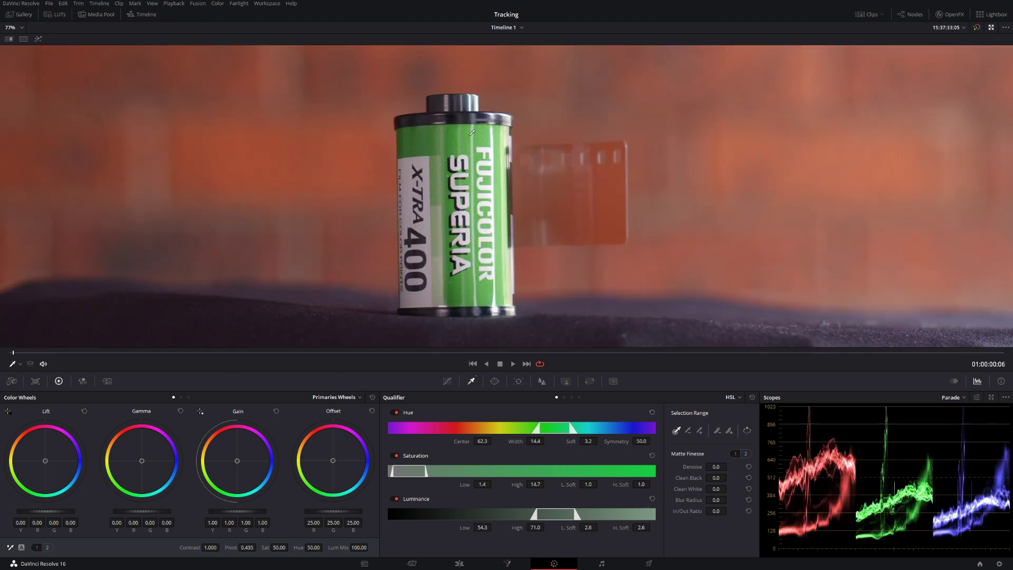
# Set node 02's Hue to 4.20 to recolor the qualified area purple and return the playhead to the clip's start
pyautogui.hotkey('shift', 'h')
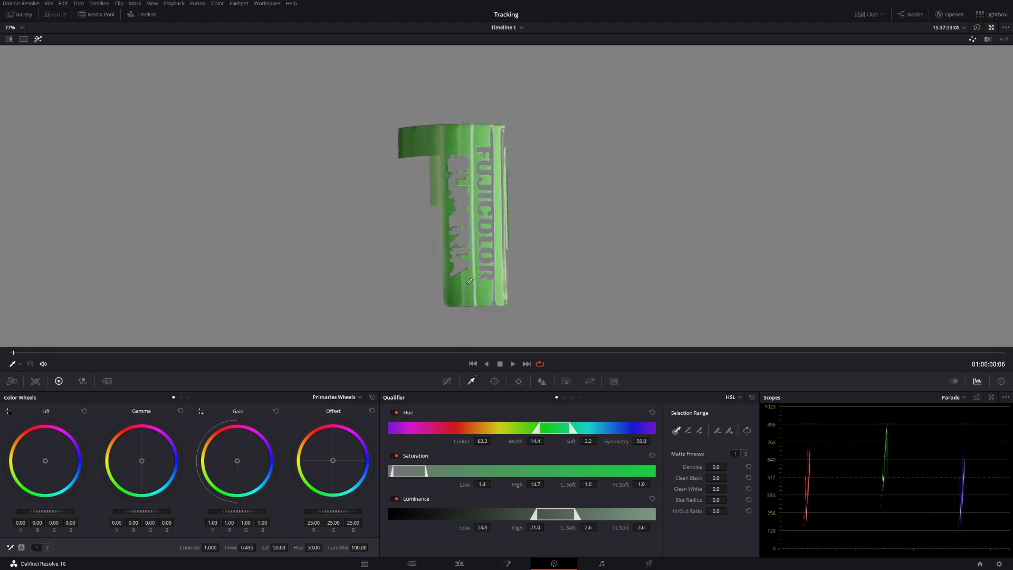
pyautogui.hotkey('shift', 'h')
pyautogui.hotkey('shift', 'h')
pyautogui.moveTo(324, 548); pyautogui.dragTo(280, 548)
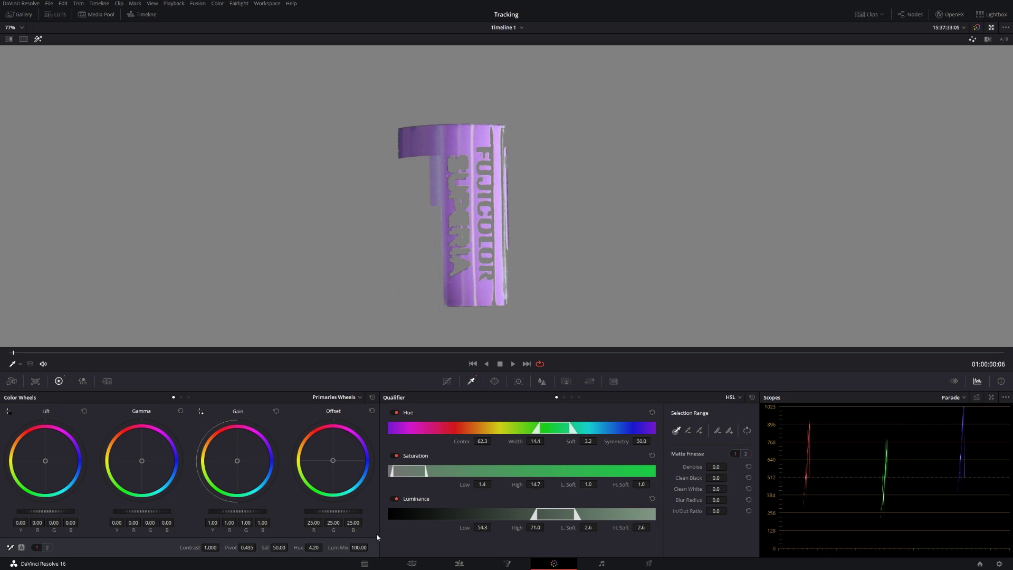
pyautogui.click(9, 354)
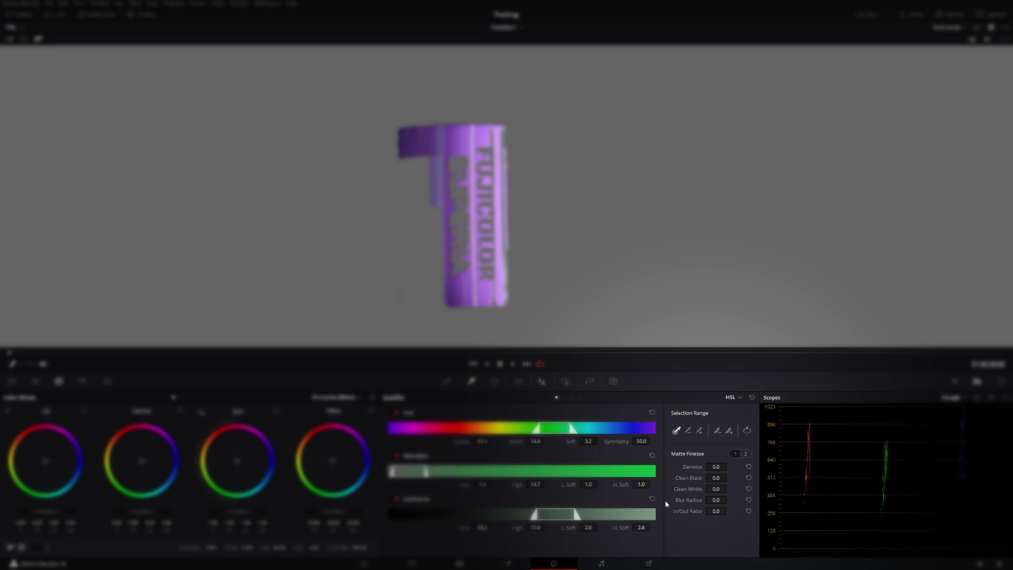
# Refine the qualifier matte with blur radius 15.0, clean white 6.3 and clean black 11.3, and turn off the Highlight view
pyautogui.moveTo(712, 499); pyautogui.dragTo(729, 499)
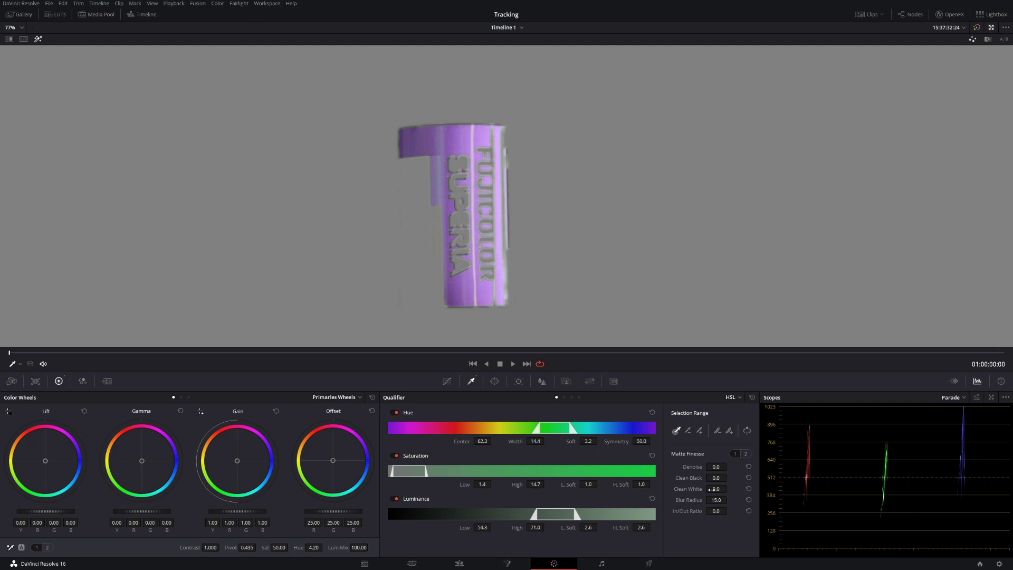
pyautogui.moveTo(712, 489)
pyautogui.mouseDown()
pyautogui.moveTo(730, 488)
pyautogui.moveTo(710, 488)
pyautogui.mouseUp()
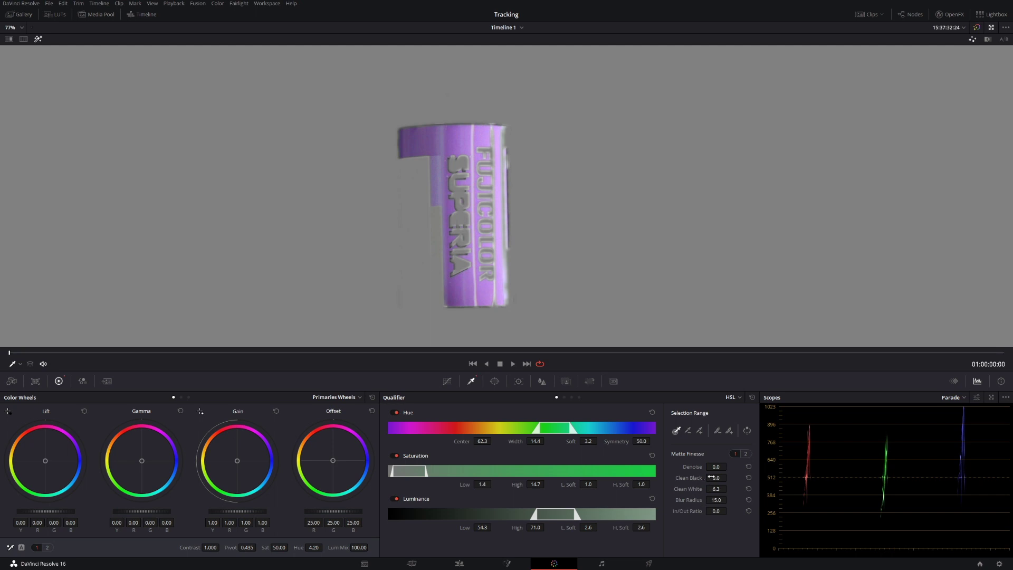
pyautogui.moveTo(716, 478); pyautogui.dragTo(730, 477)
pyautogui.hotkey('shift', 'h')
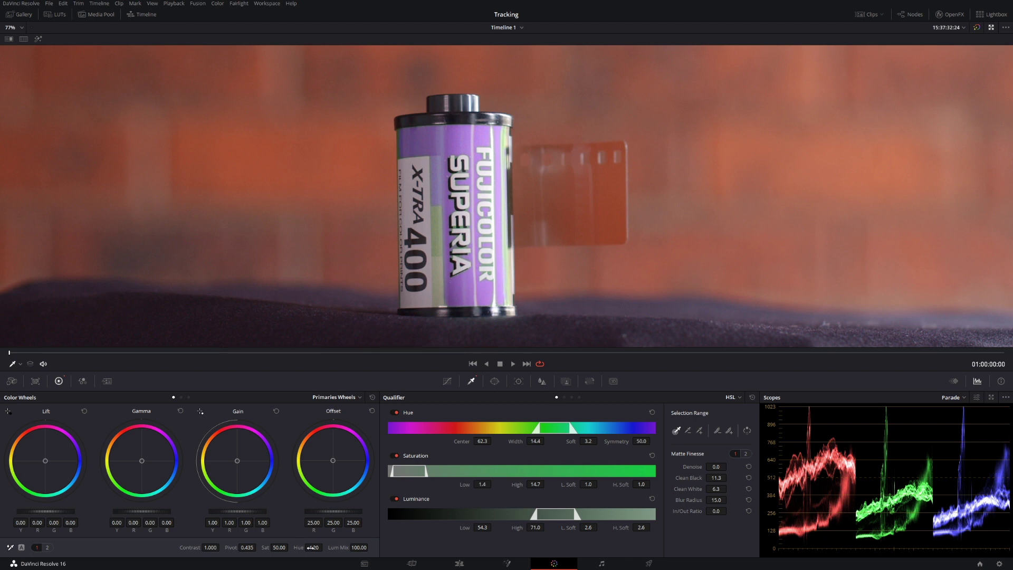
# Set node 02's Hue to 0.00 and check the recolored canister further into the clip
pyautogui.moveTo(310, 547)
pyautogui.mouseDown()
pyautogui.moveTo(345, 547)
pyautogui.moveTo(307, 547)
pyautogui.mouseUp()
pyautogui.moveTo(10, 354); pyautogui.dragTo(23, 355)
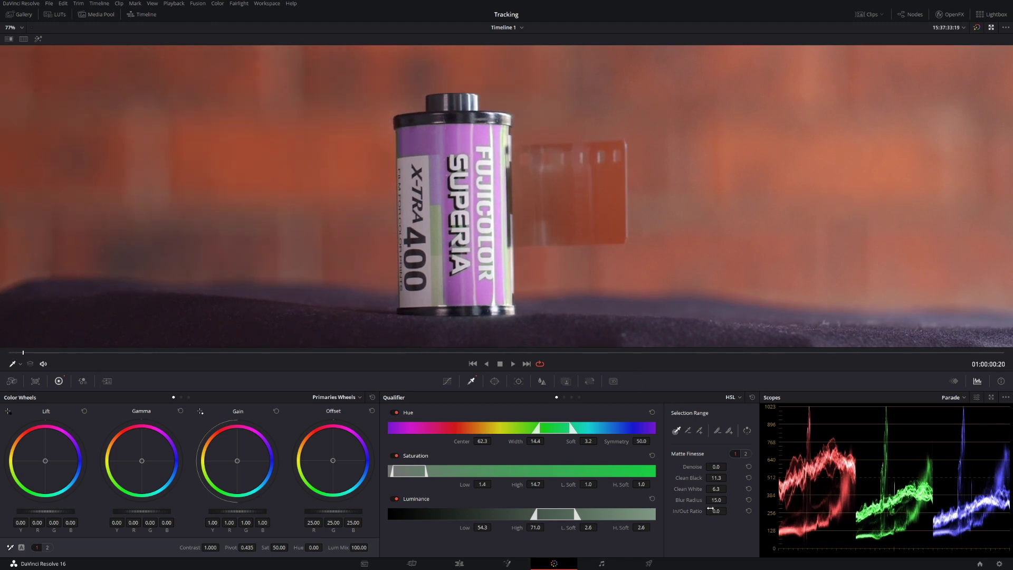
# Set the matte's blur radius to 55.5, clean black to 15.0 and clean white to 27.7, checking the highlighted selection
pyautogui.moveTo(722, 500); pyautogui.dragTo(734, 499)
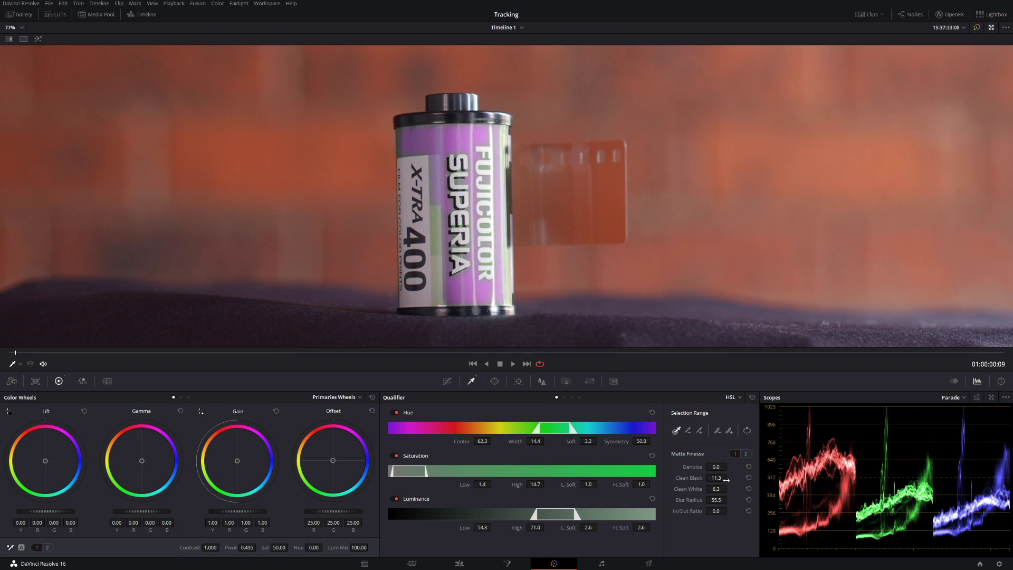
pyautogui.hotkey('shift', 'h')
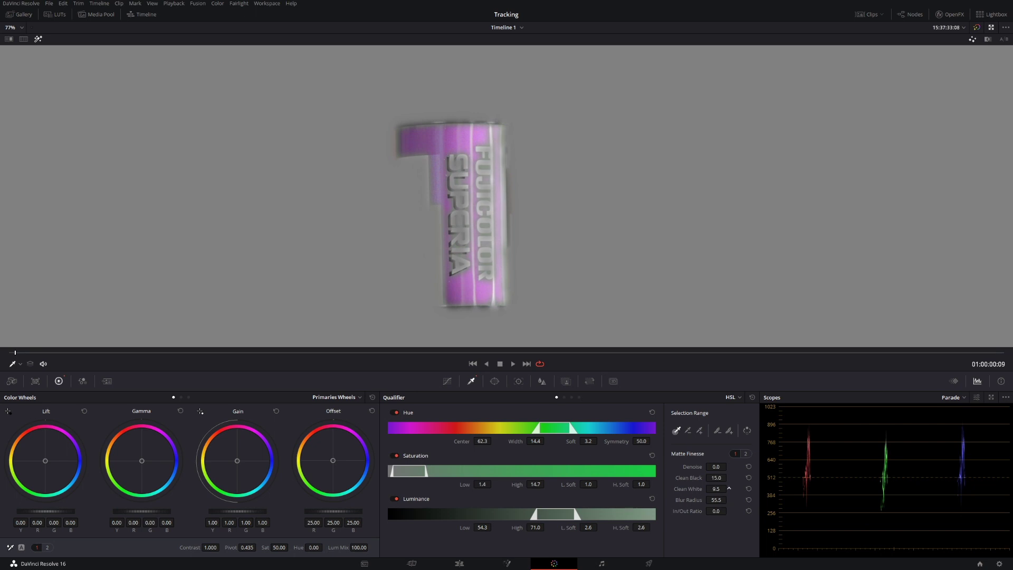
pyautogui.moveTo(715, 490); pyautogui.dragTo(729, 489)
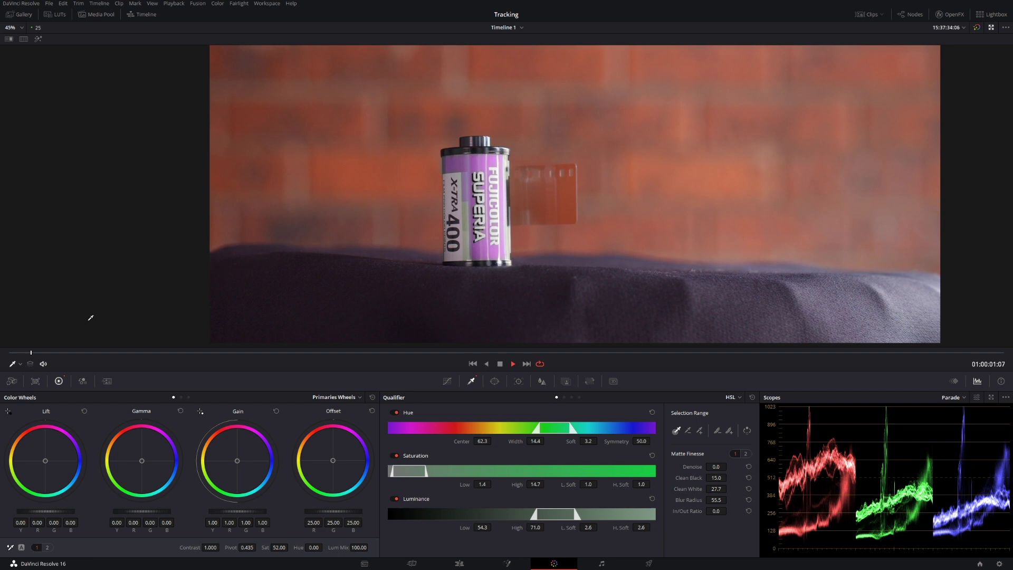
# At 01:00:10:02, add a circle window shaped as an upright ellipse around the X-TRA 400 canister, with softness about 13
pyautogui.moveTo(185, 352); pyautogui.dragTo(210, 370)
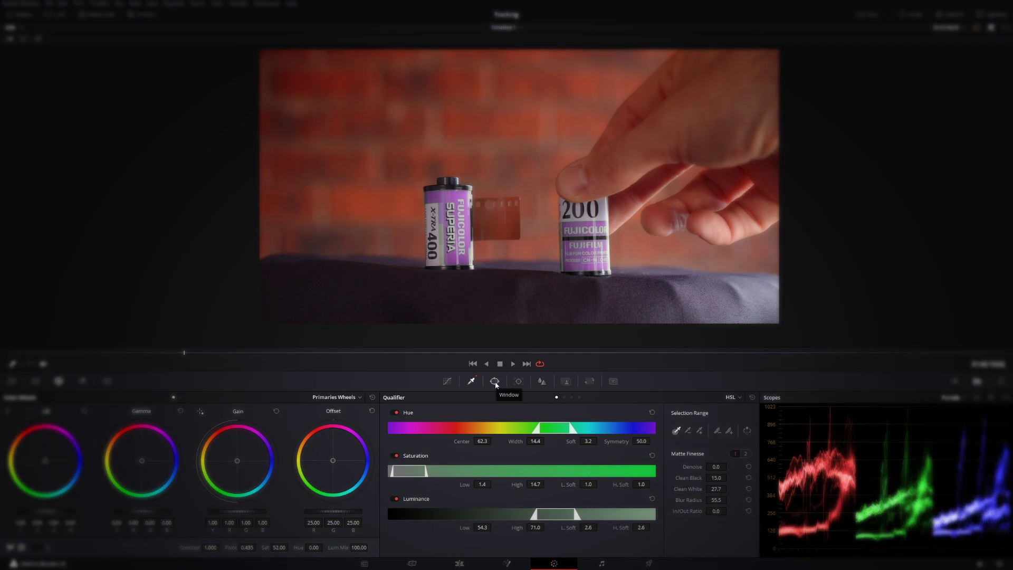
pyautogui.click(495, 381)
pyautogui.click(399, 457)
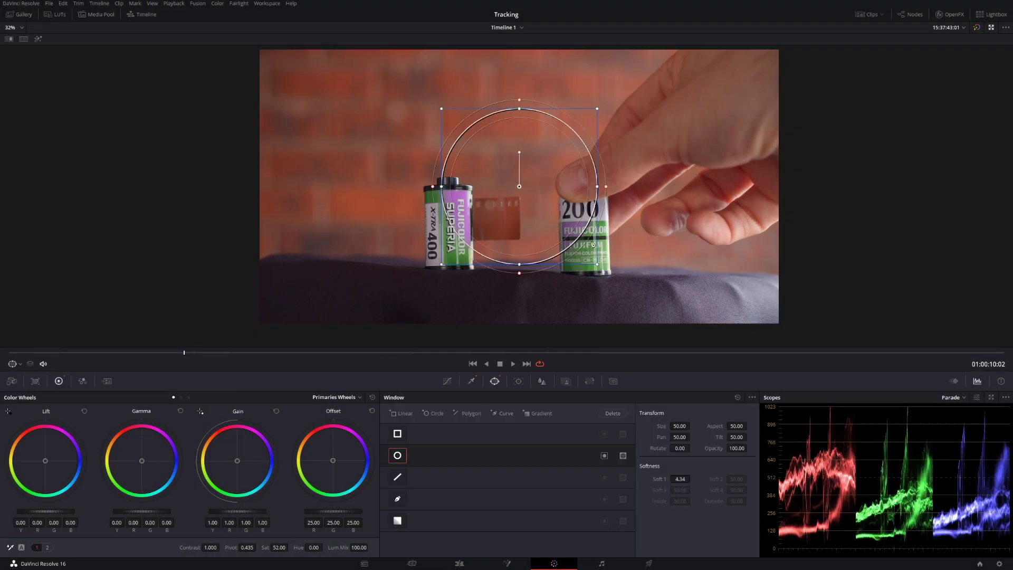
pyautogui.moveTo(549, 206); pyautogui.dragTo(475, 241)
pyautogui.moveTo(523, 300); pyautogui.dragTo(450, 290)
pyautogui.moveTo(512, 223); pyautogui.dragTo(529, 223)
pyautogui.moveTo(502, 289); pyautogui.dragTo(454, 282)
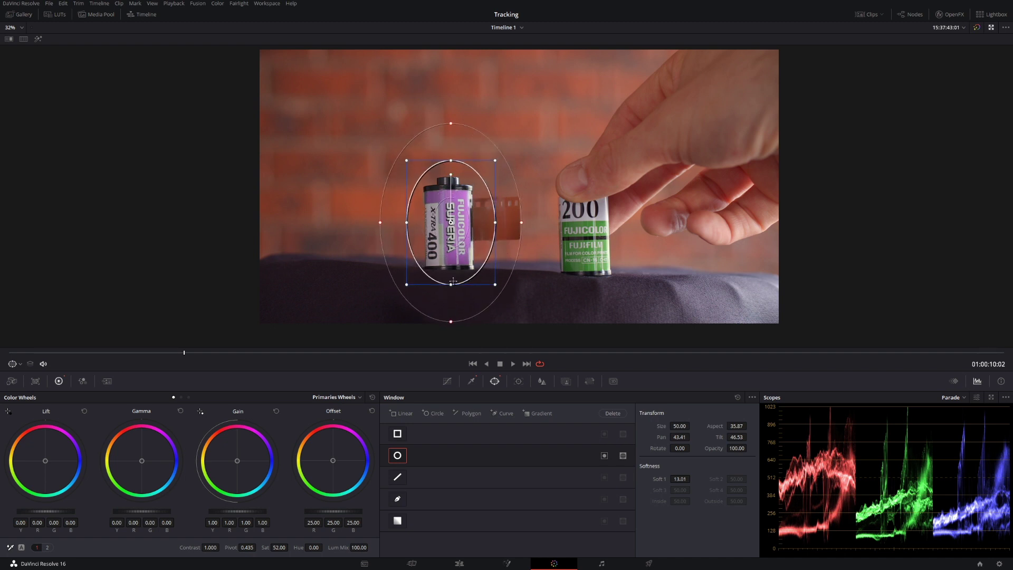
# Scrub through the clip to check which canister the window affects, and return to the first frame
pyautogui.click(214, 352)
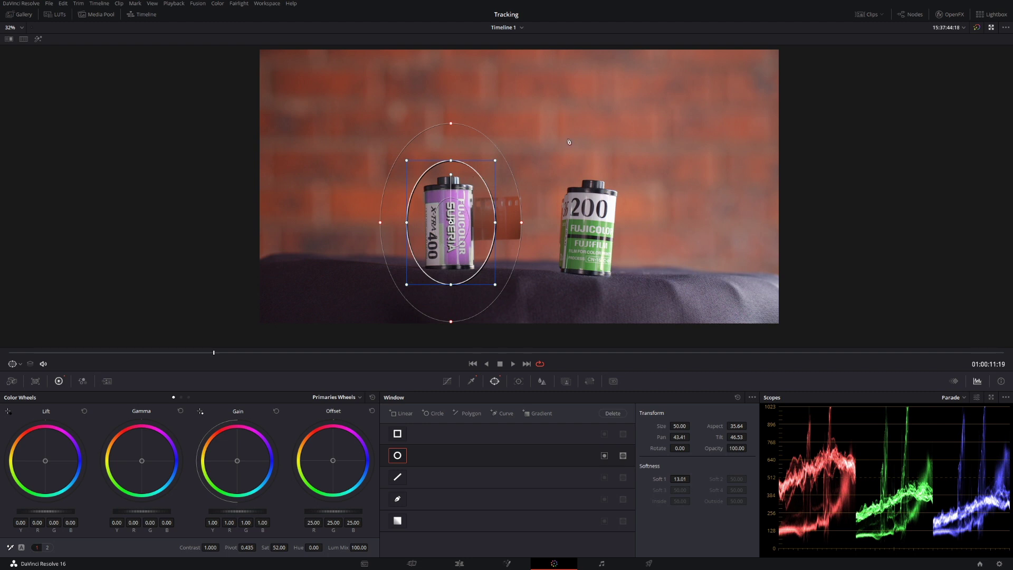
pyautogui.moveTo(217, 360); pyautogui.dragTo(360, 354)
pyautogui.press('Home')
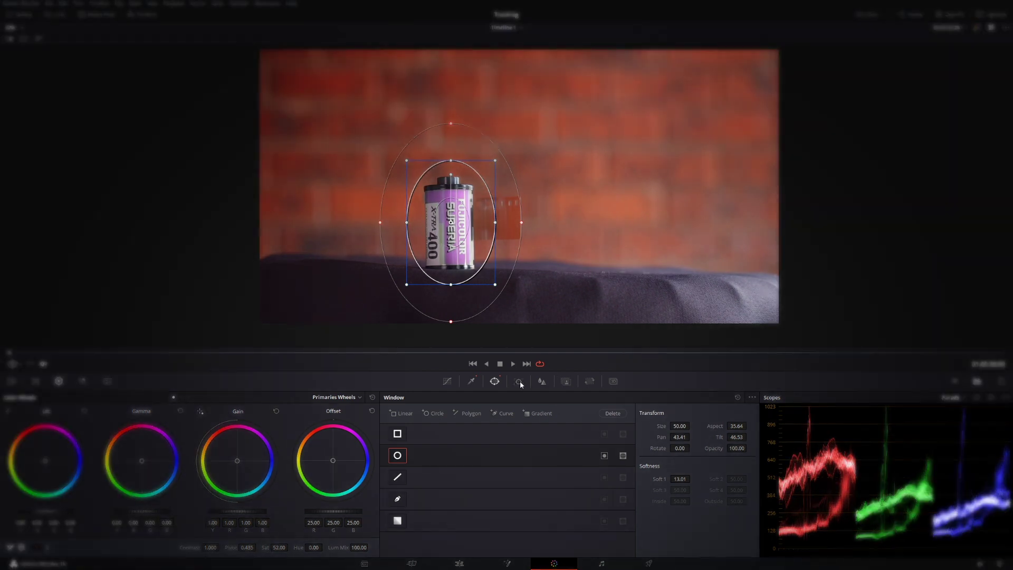
# Set up the window tracker at the clip's start for Pan and Tilt only, without Zoom, Rotate and Perspective 3D
pyautogui.click(520, 382)
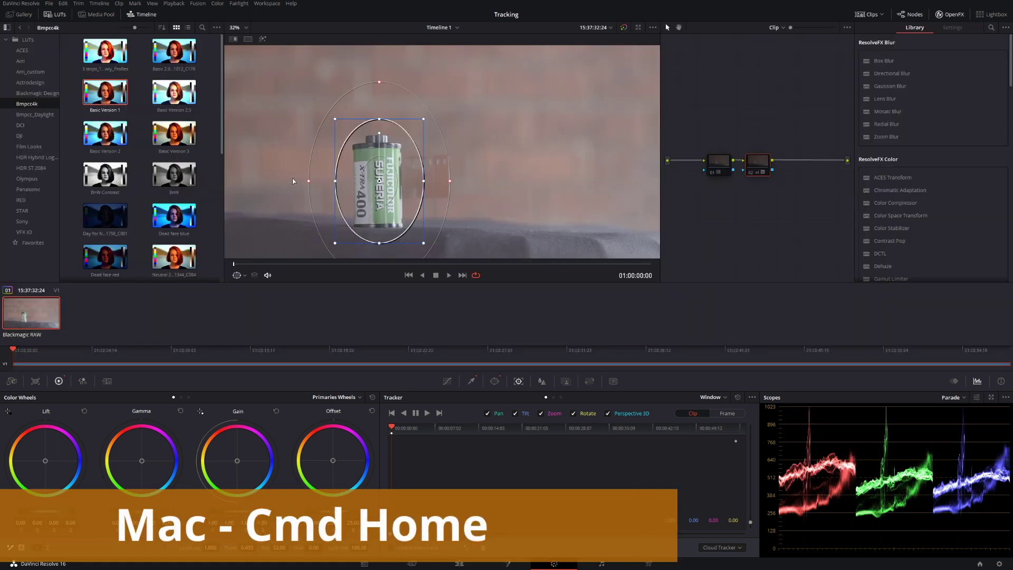
pyautogui.press('super+Home')
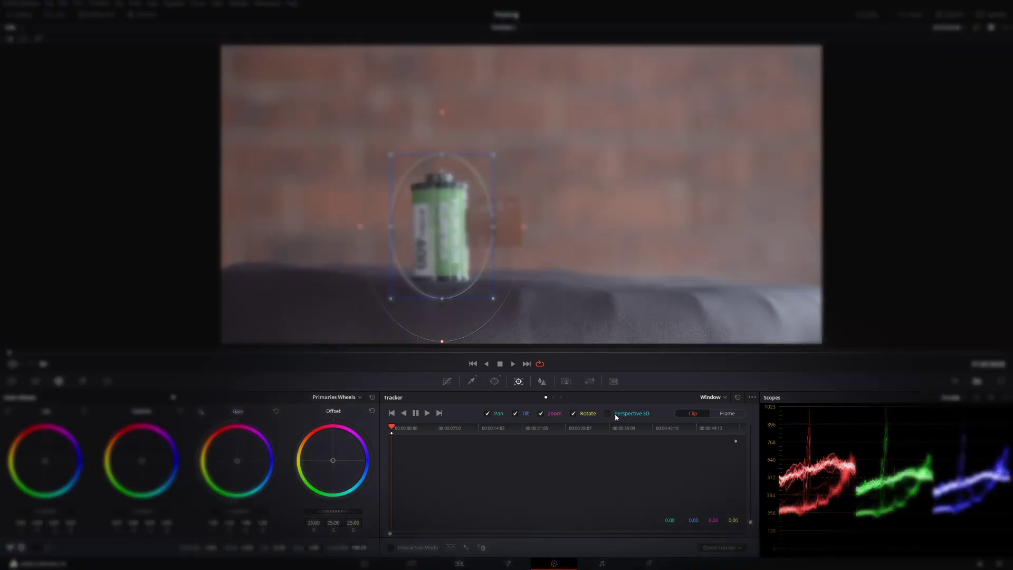
pyautogui.click(585, 417)
pyautogui.click(549, 419)
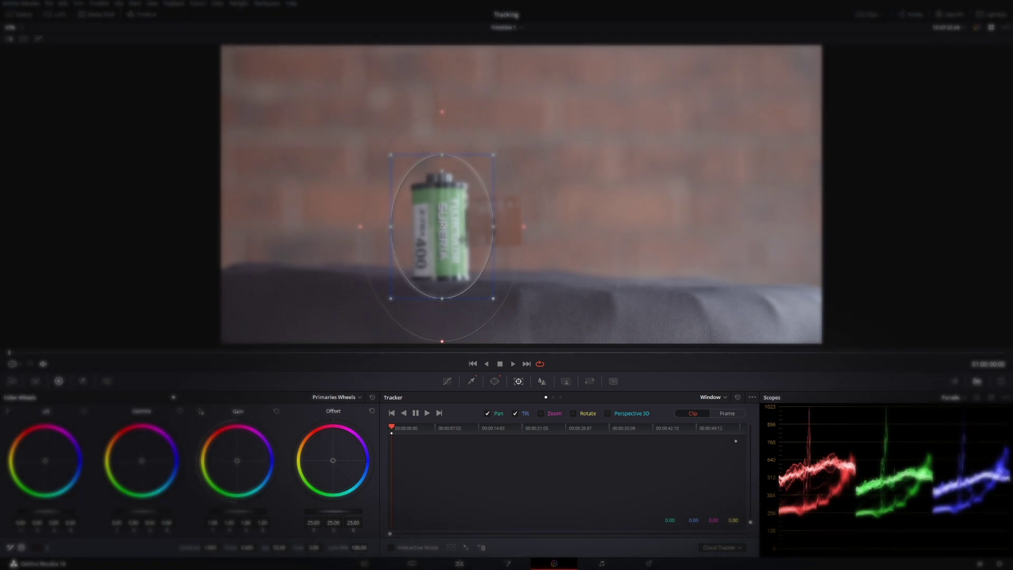
pyautogui.scroll(-1, 463, 239)
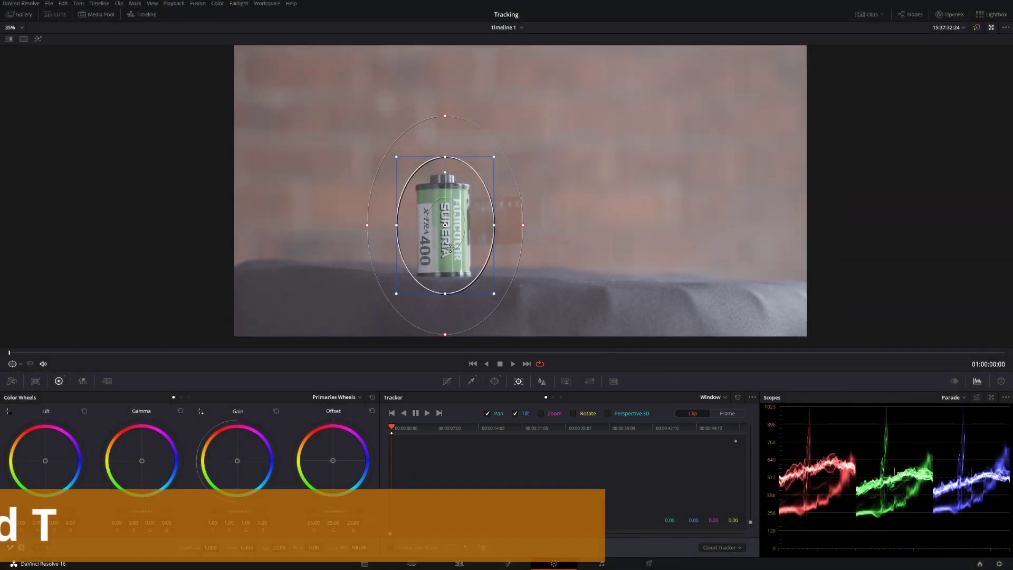
# Track the window forward from the clip's start, recenter it on the canister at 01:00:31:14 and track it in reverse
pyautogui.press('super+t')
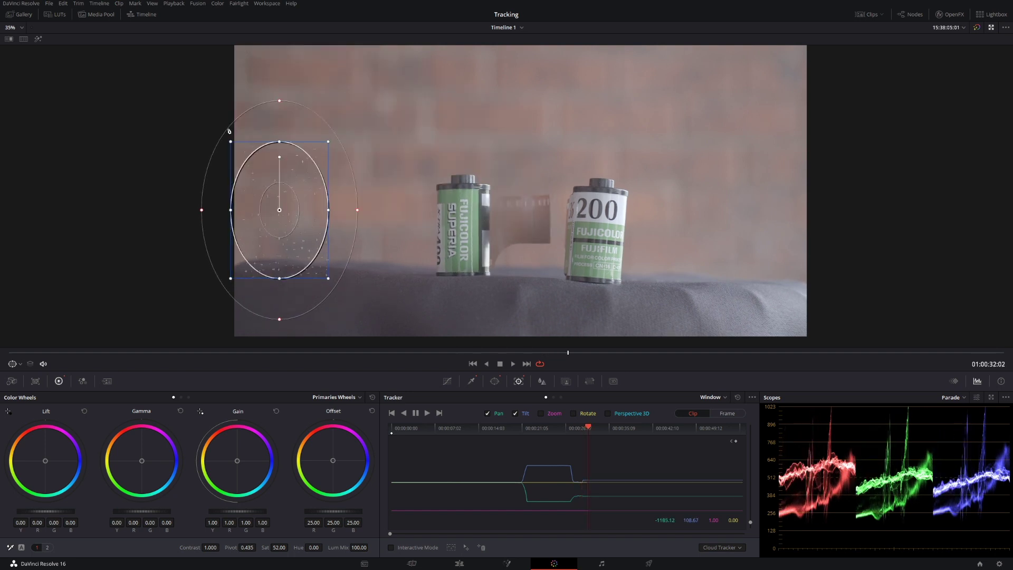
pyautogui.click(416, 413)
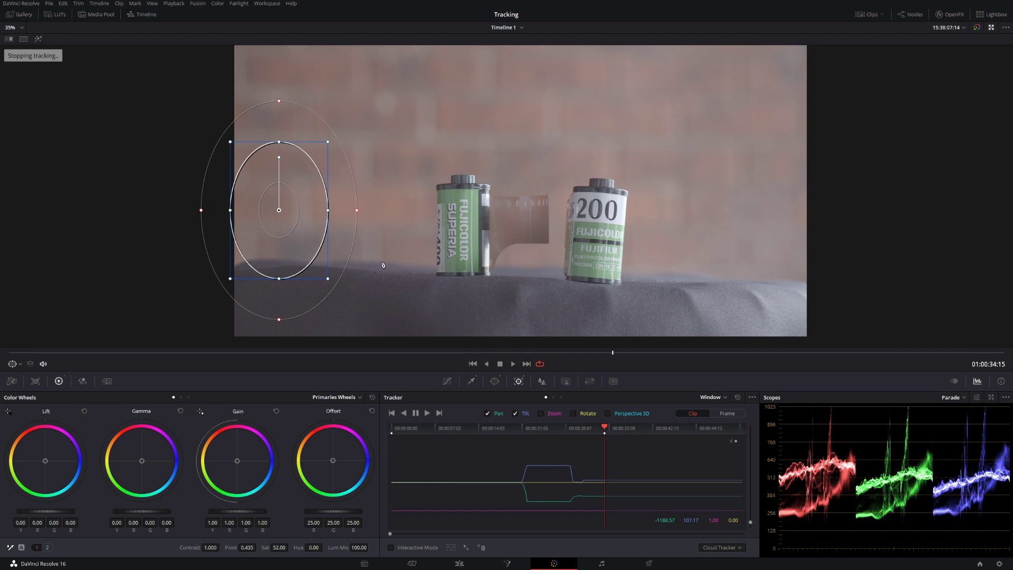
pyautogui.moveTo(613, 353); pyautogui.dragTo(557, 361)
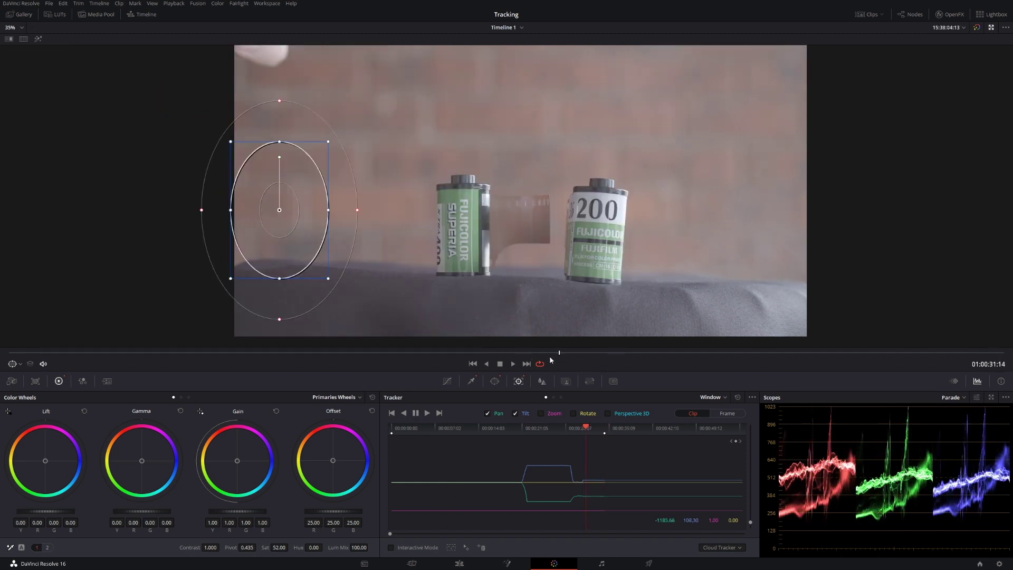
pyautogui.moveTo(306, 234); pyautogui.dragTo(478, 246)
pyautogui.hotkey('alt', 't')
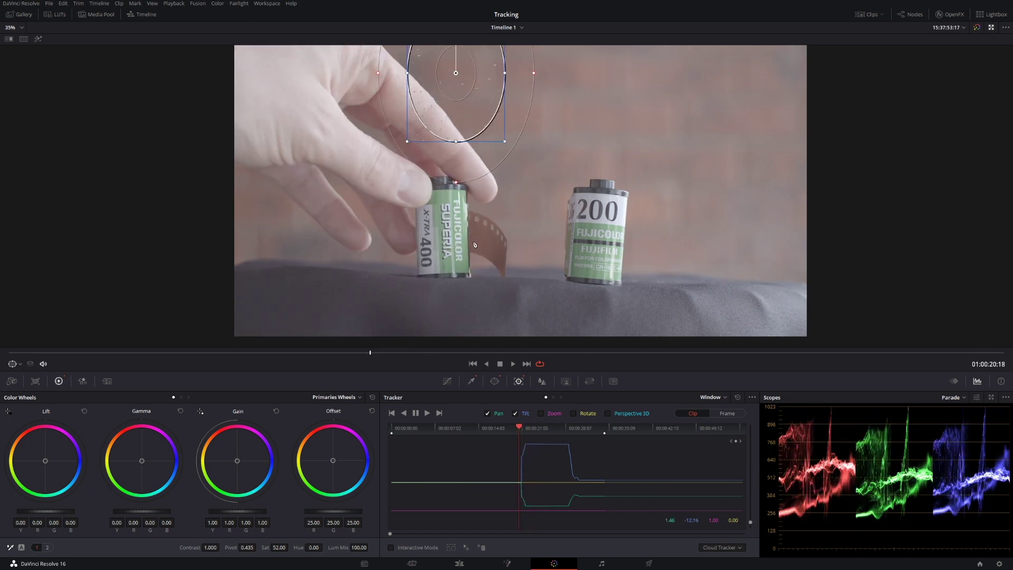
pyautogui.click(400, 53)
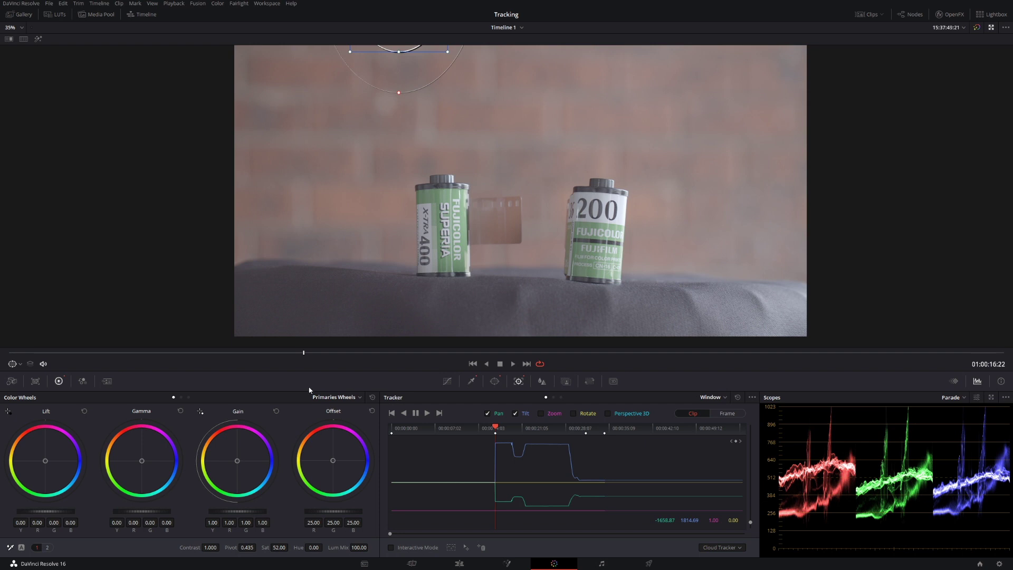
# Move the window back over the X-TRA 400 canister at the first frame and reset the active window's track data
pyautogui.moveTo(302, 354); pyautogui.dragTo(5, 351)
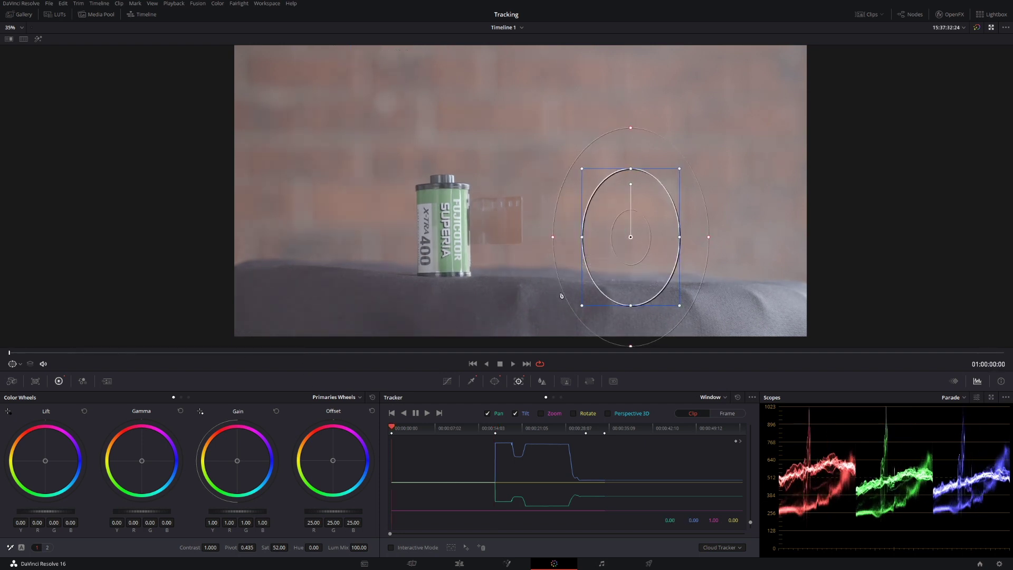
pyautogui.moveTo(641, 257); pyautogui.dragTo(456, 243)
pyautogui.click(439, 413)
pyautogui.click(752, 398)
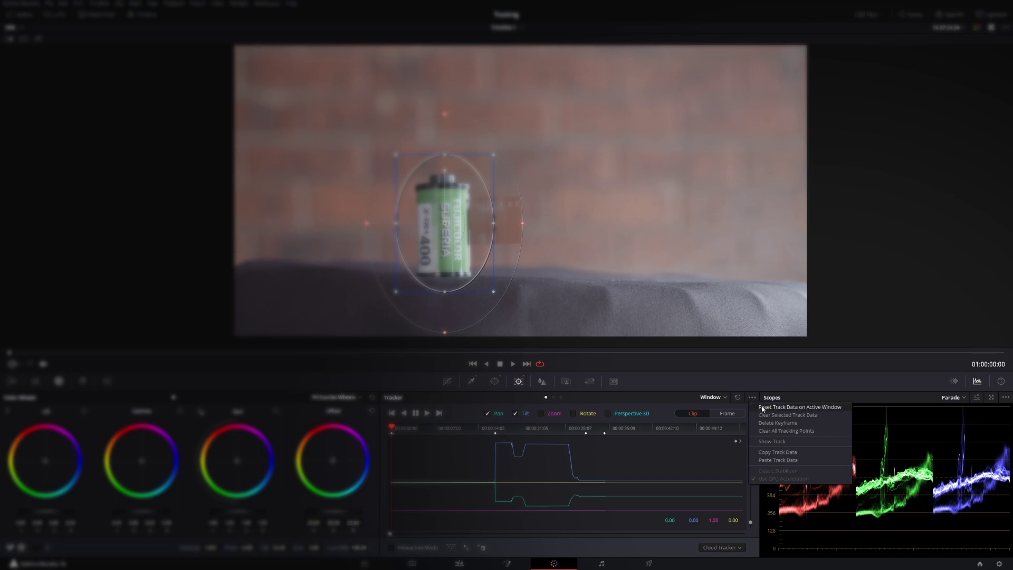
pyautogui.click(762, 408)
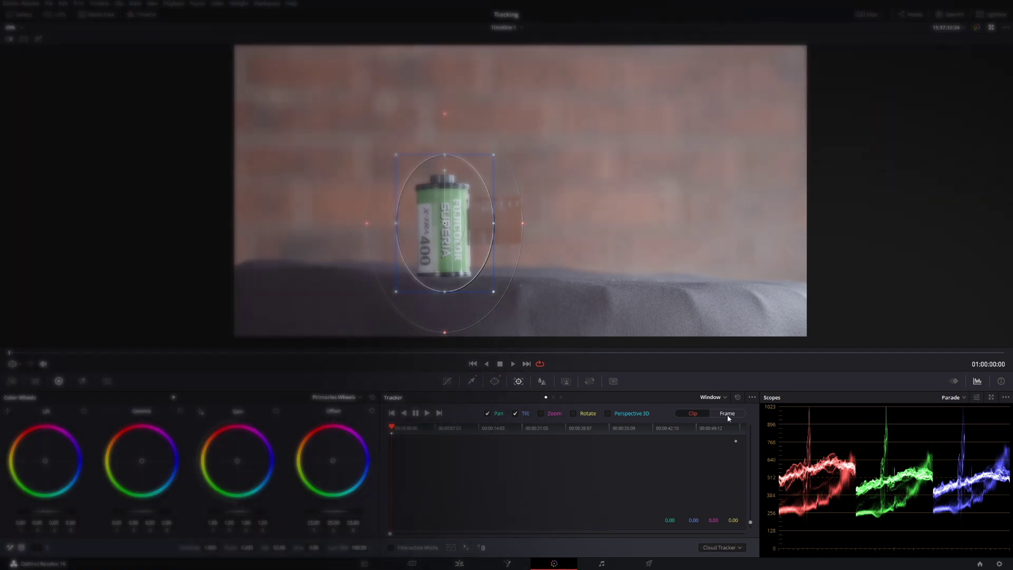
# Switch the tracker to Frame mode and keyframe the window over the X-TRA 400 canister at 01:00:20:22
pyautogui.click(729, 416)
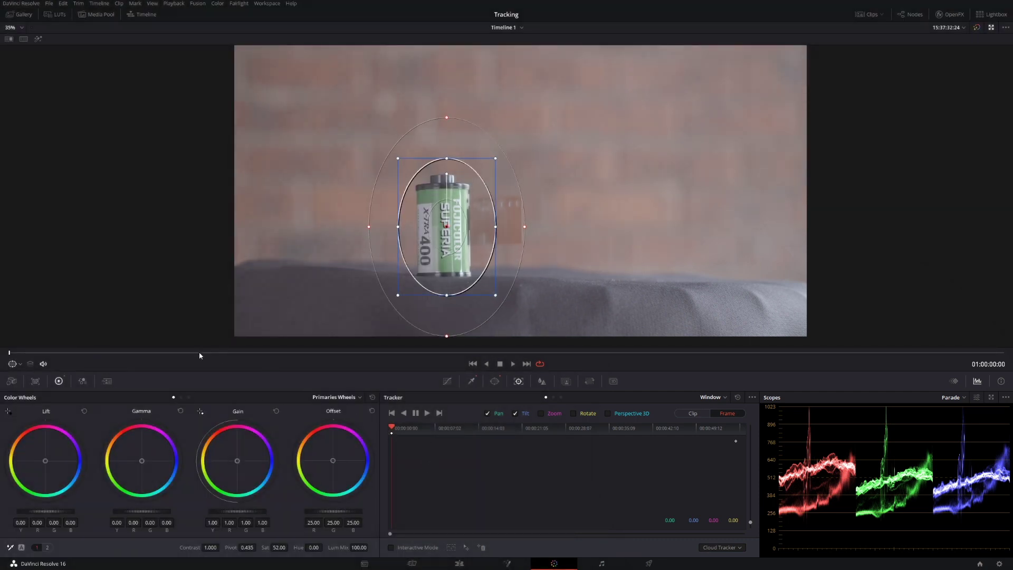
pyautogui.moveTo(197, 353); pyautogui.dragTo(207, 353)
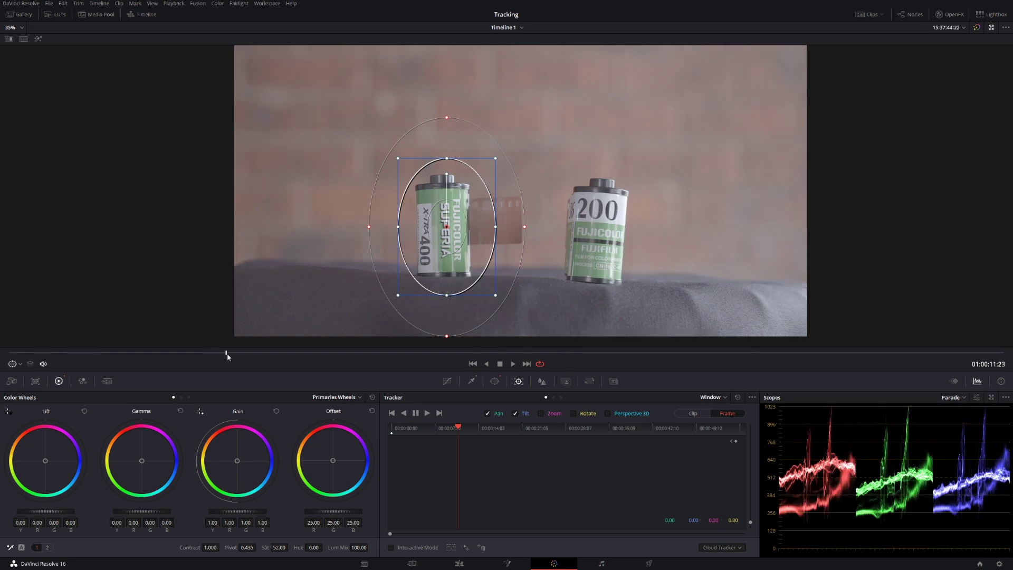
pyautogui.moveTo(227, 353); pyautogui.dragTo(372, 365)
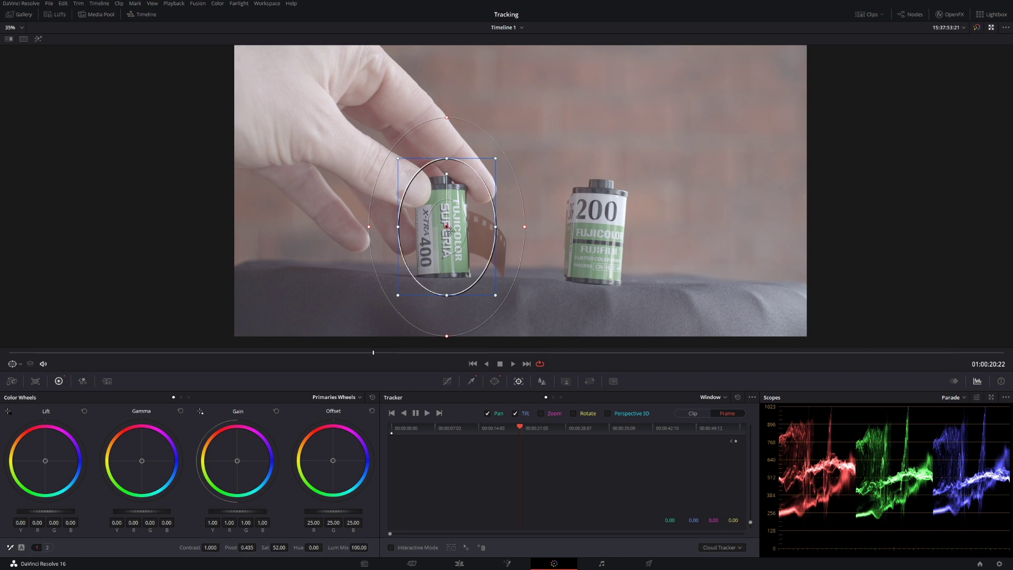
pyautogui.moveTo(448, 229); pyautogui.dragTo(447, 229)
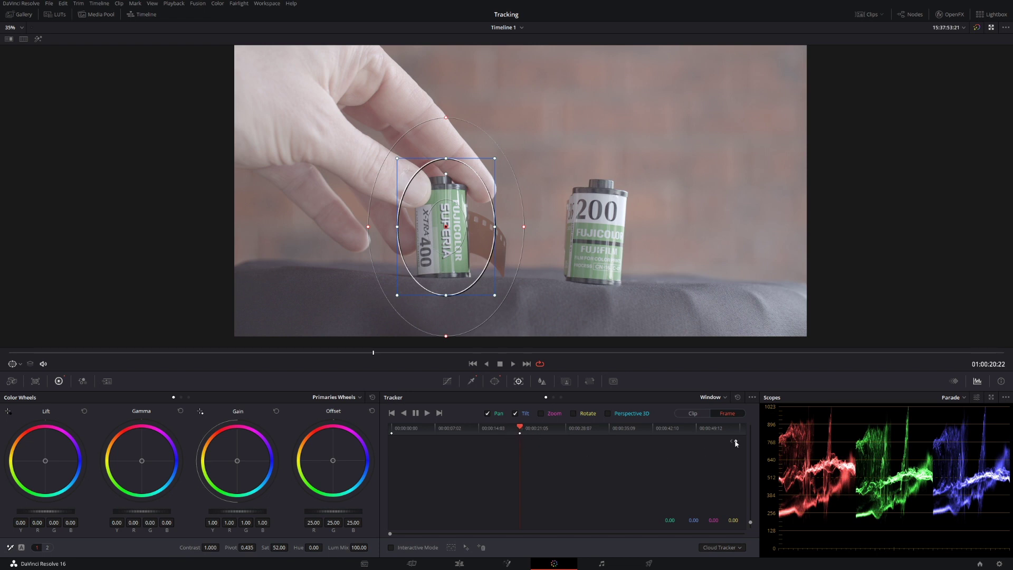
# Keyframe the window over the hand-held, lifted canister at 01:00:21:18
pyautogui.click(546, 431)
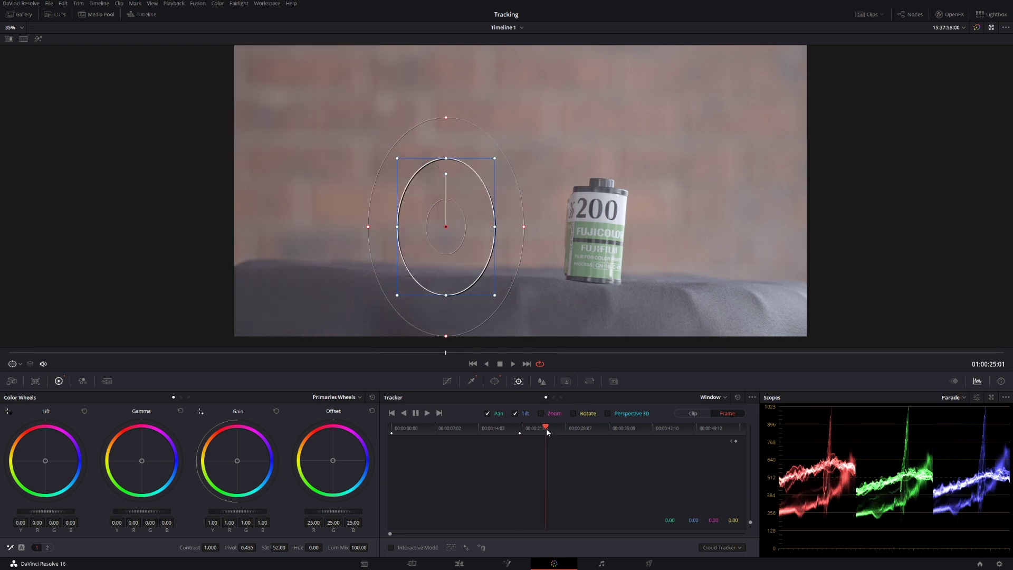
pyautogui.moveTo(546, 429); pyautogui.dragTo(527, 431)
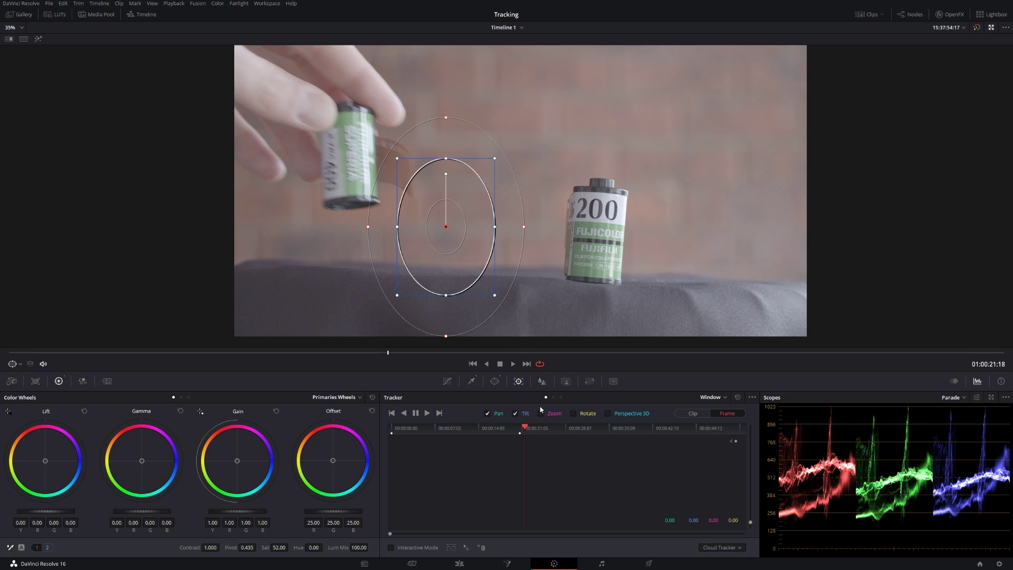
pyautogui.moveTo(469, 257)
pyautogui.mouseDown()
pyautogui.moveTo(373, 200)
pyautogui.moveTo(377, 188)
pyautogui.mouseUp()
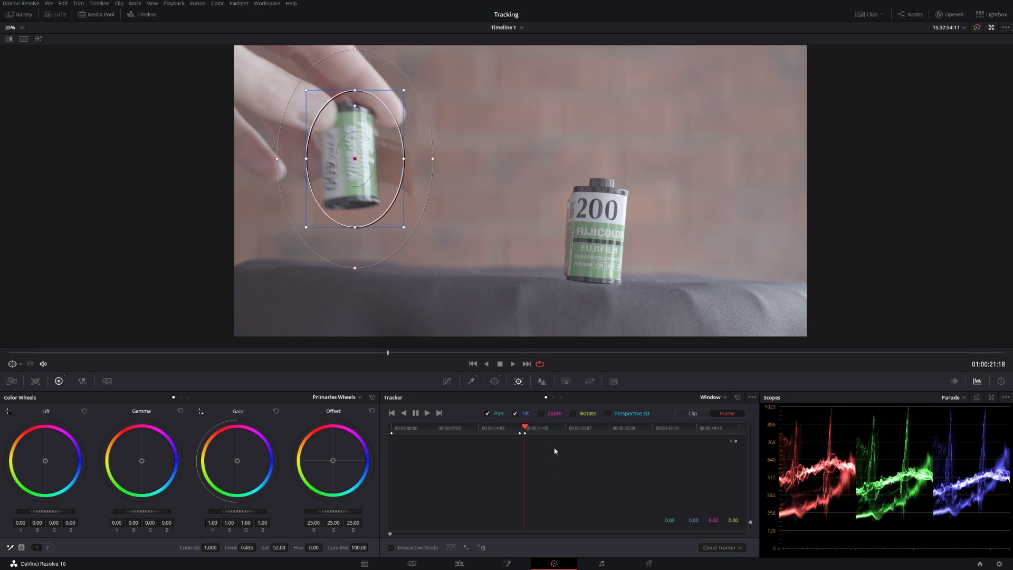
# Keyframe the window over the canister leaving the picture at 01:00:21:24, and step forward to check the following frames
pyautogui.moveTo(531, 428); pyautogui.dragTo(532, 428)
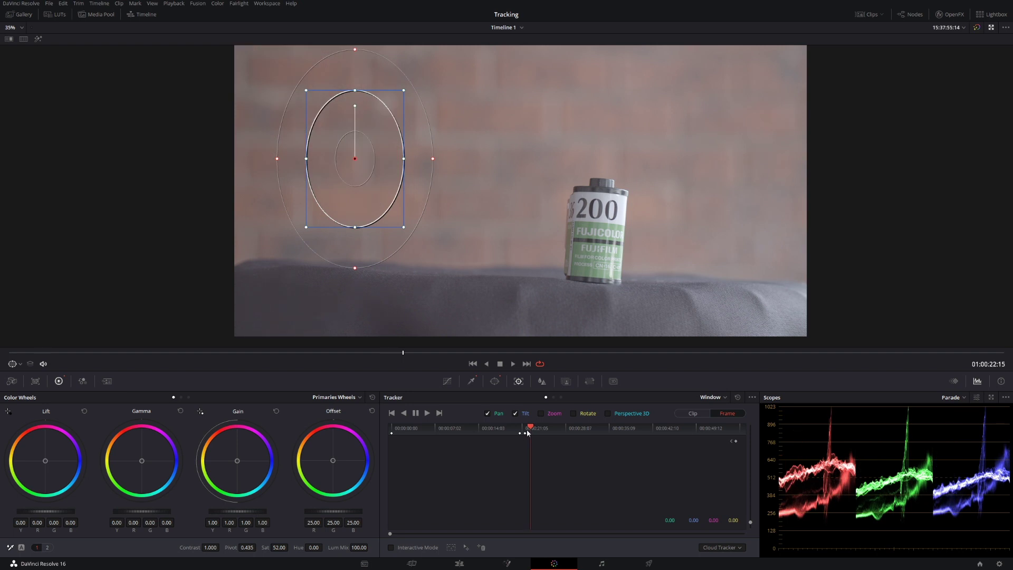
pyautogui.press('Left')
pyautogui.press('Left')
pyautogui.press('Left')
pyautogui.press('Left')
pyautogui.press('Left')
pyautogui.press('Left')
pyautogui.press('Left')
pyautogui.press('Left')
pyautogui.press('Left')
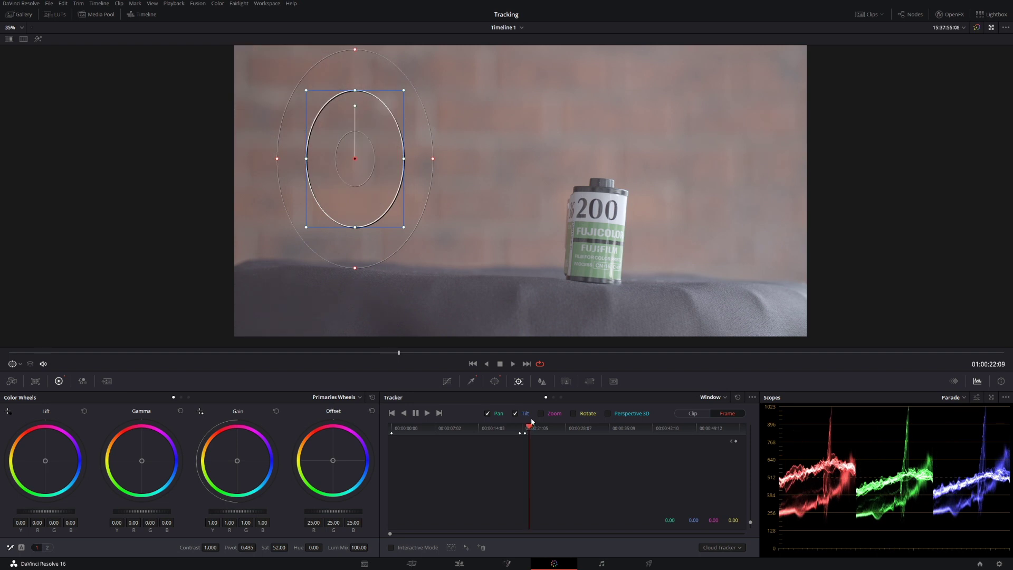
pyautogui.press('Left')
pyautogui.press('Left')
pyautogui.press('Left')
pyautogui.press('Left')
pyautogui.press('Left')
pyautogui.press('Left')
pyautogui.press('Left')
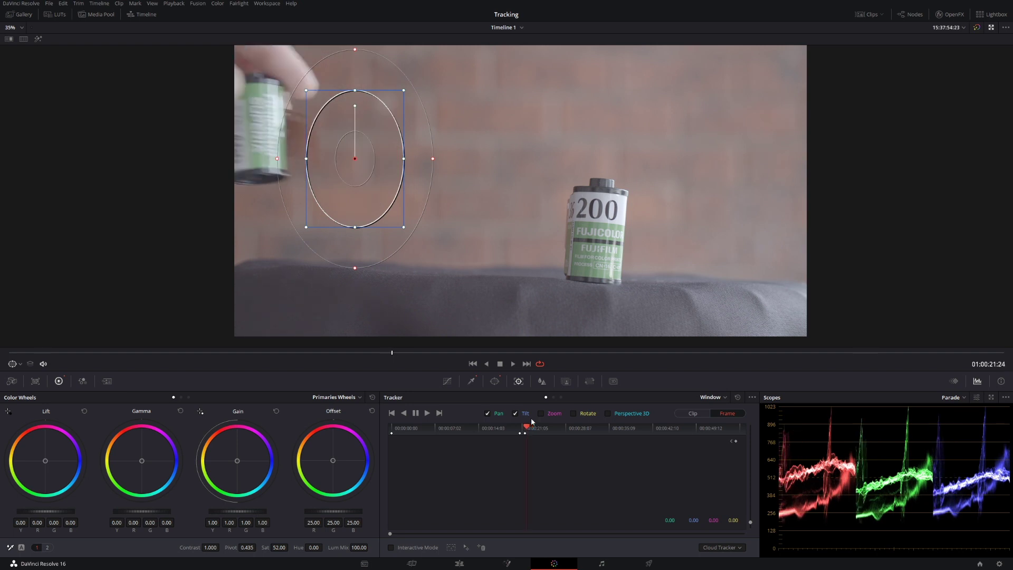
pyautogui.moveTo(343, 162); pyautogui.dragTo(283, 145)
pyautogui.press('Right')
pyautogui.press('Right')
pyautogui.press('Right')
pyautogui.press('Right')
pyautogui.press('Right')
pyautogui.press('Right')
pyautogui.press('Right')
pyautogui.press('Right')
pyautogui.press('Right')
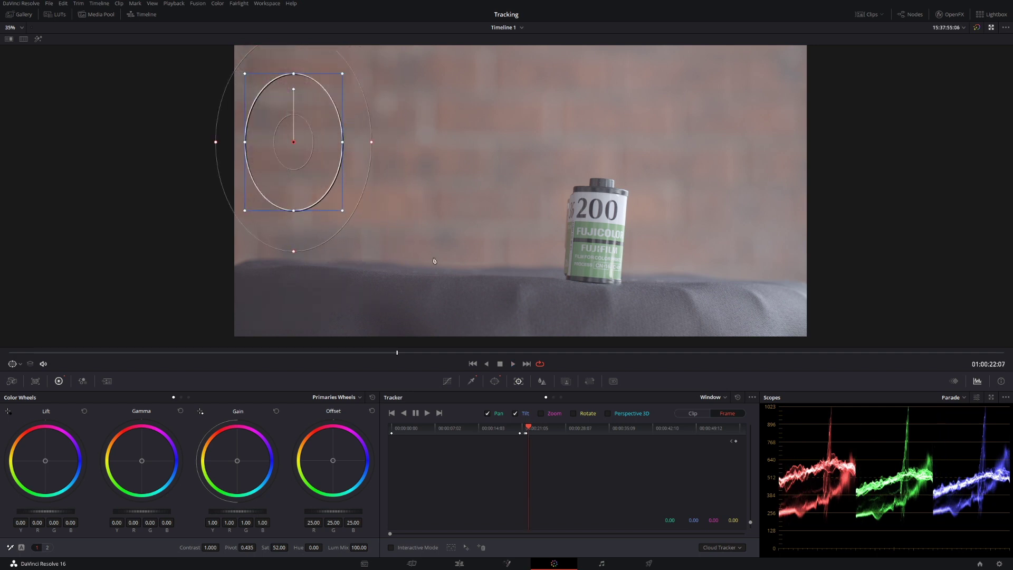
# Shift the window further along with the departing X-TRA 400 canister at 01:00:21:24
pyautogui.press('Left')
pyautogui.press('Left')
pyautogui.press('Left')
pyautogui.press('Left')
pyautogui.press('Left')
pyautogui.press('Left')
pyautogui.press('Left')
pyautogui.moveTo(279, 137); pyautogui.dragTo(249, 126)
pyautogui.press('Right')
pyautogui.press('Right')
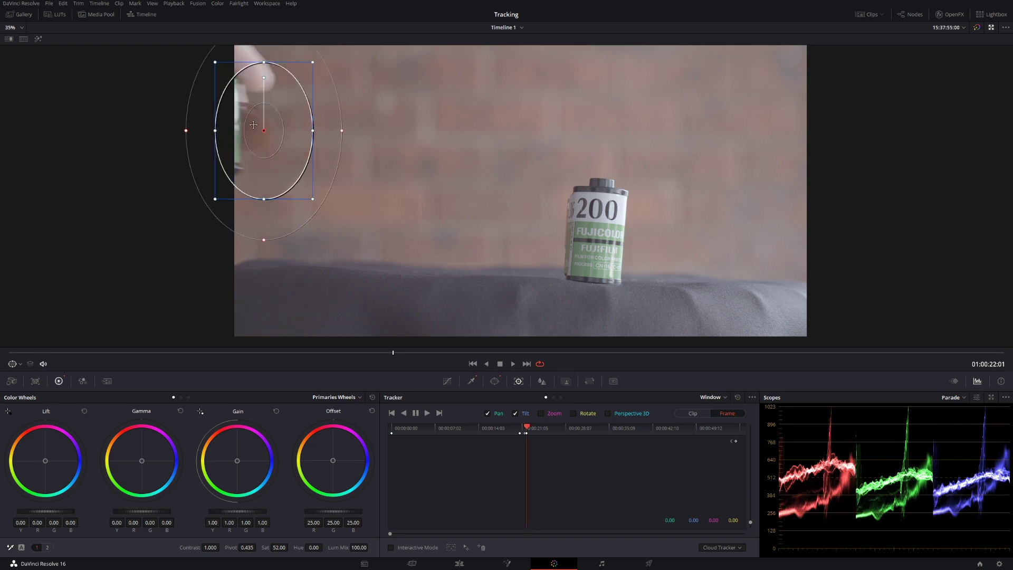
# Keyframe the window over the last visible sliver of the canister at 01:00:22:01
pyautogui.moveTo(253, 124); pyautogui.dragTo(226, 121)
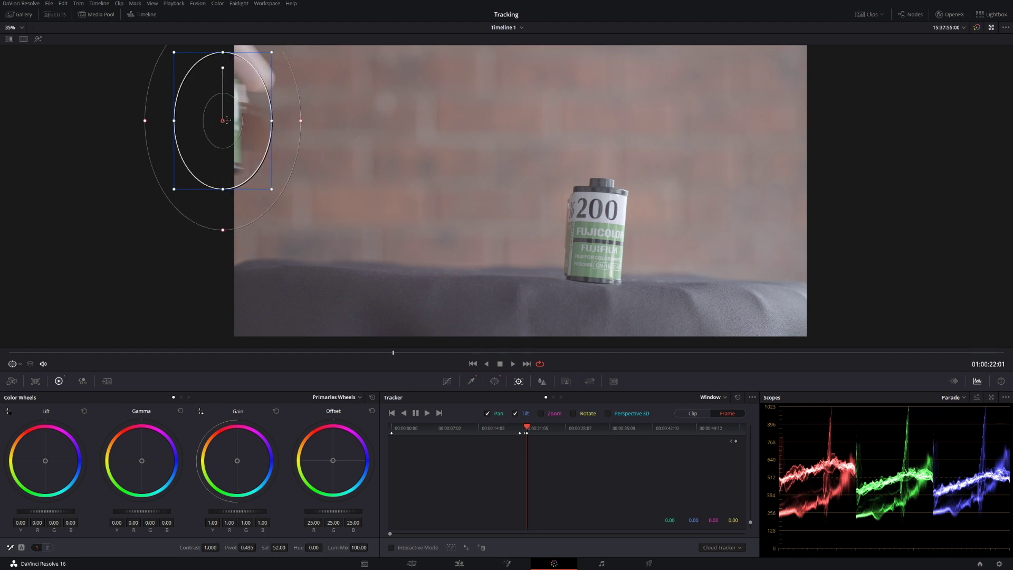
pyautogui.press('Right')
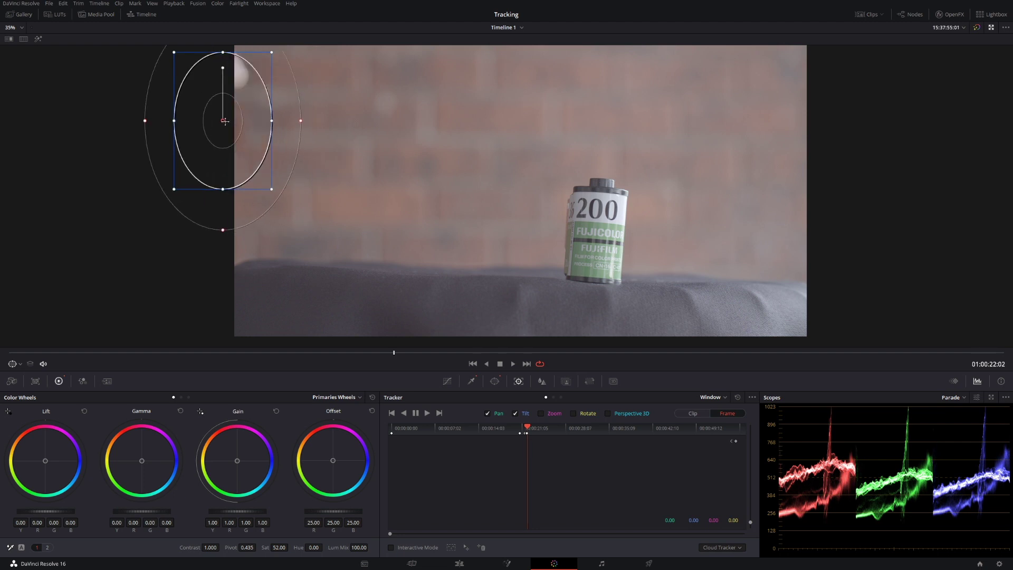
pyautogui.press('Right')
# Play back the window's movement over the lifted canister, and turn the bypassed grade back on at 01:00:19:01
pyautogui.moveTo(393, 356); pyautogui.dragTo(305, 357)
pyautogui.press('space')
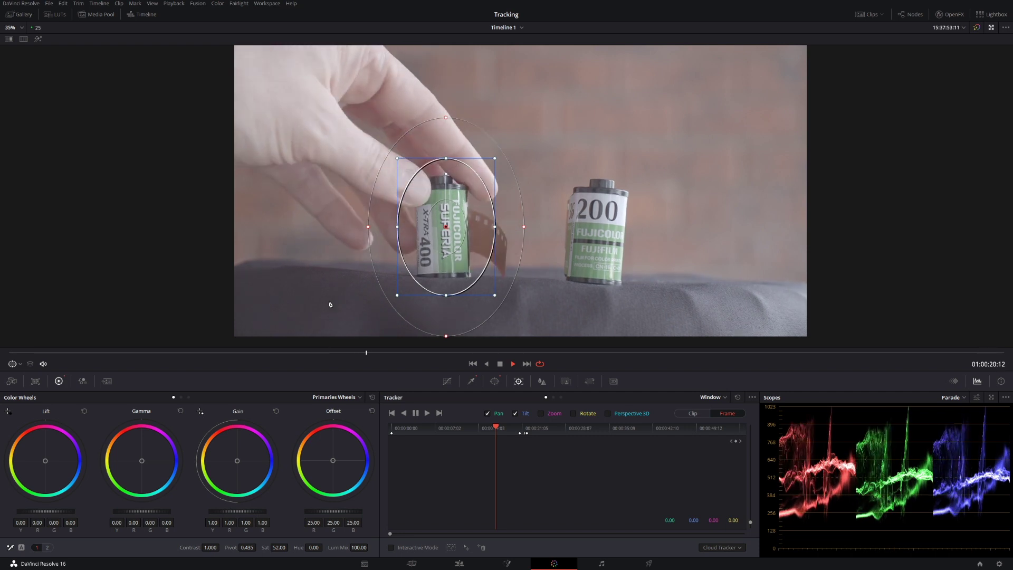
pyautogui.press('space')
pyautogui.moveTo(408, 352); pyautogui.dragTo(341, 352)
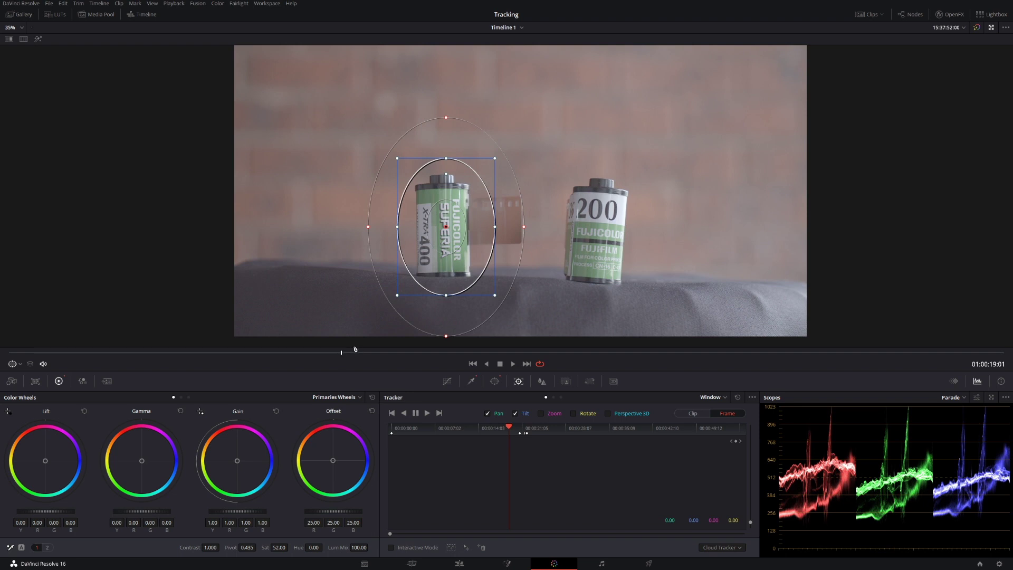
pyautogui.hotkey('alt', 'd')
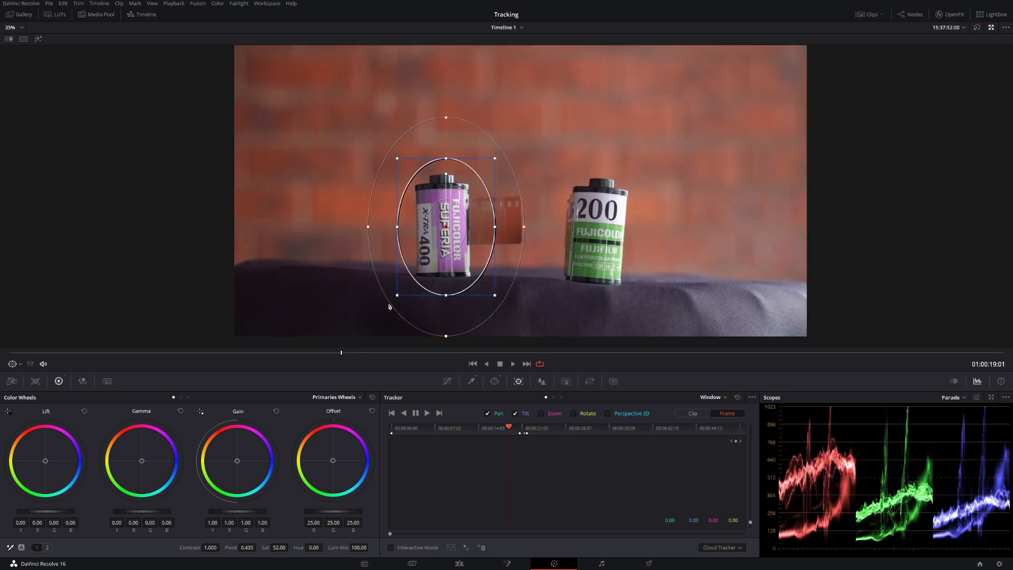
# Play the graded clip and realign the window over the hand-held canister at 01:00:21:04
pyautogui.press('space')
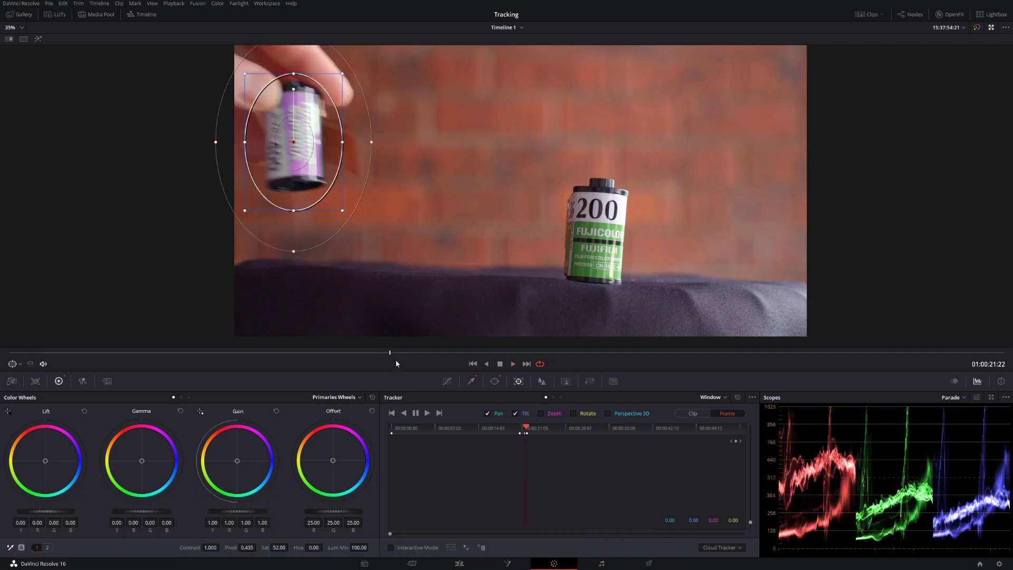
pyautogui.moveTo(385, 352); pyautogui.dragTo(378, 352)
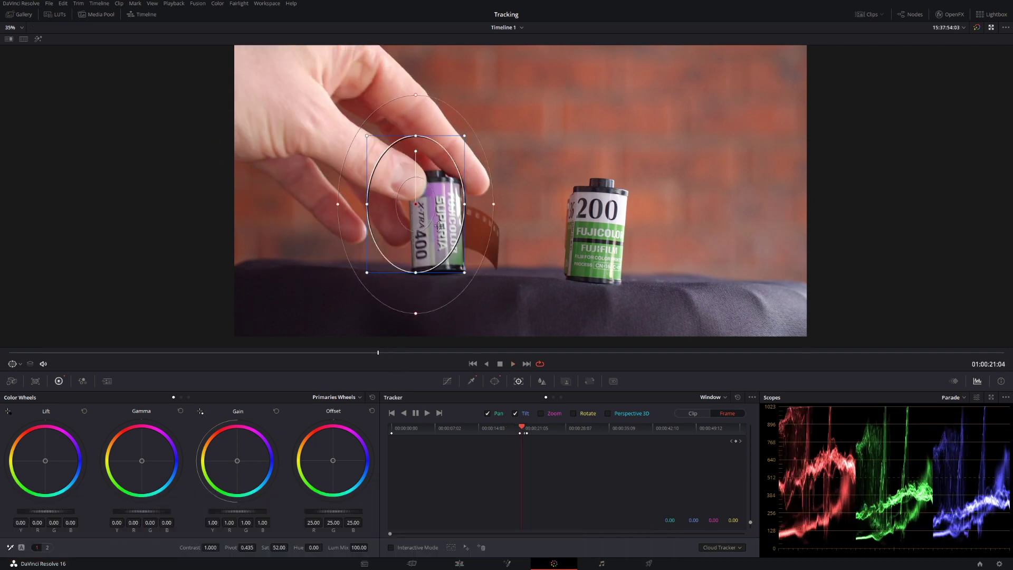
pyautogui.moveTo(432, 209); pyautogui.dragTo(447, 243)
# Step through the canister's exit and keyframe the window completely outside the picture at 01:00:22:02
pyautogui.moveTo(379, 358)
pyautogui.mouseDown()
pyautogui.moveTo(364, 354)
pyautogui.moveTo(397, 362)
pyautogui.mouseUp()
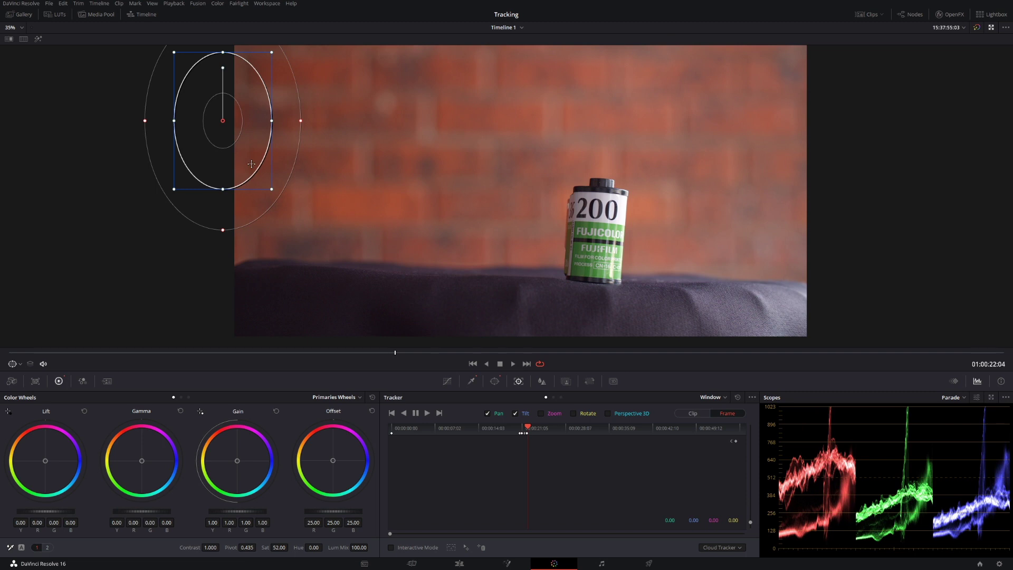
pyautogui.press('Left')
pyautogui.press('Left')
pyautogui.press('Left')
pyautogui.press('Left')
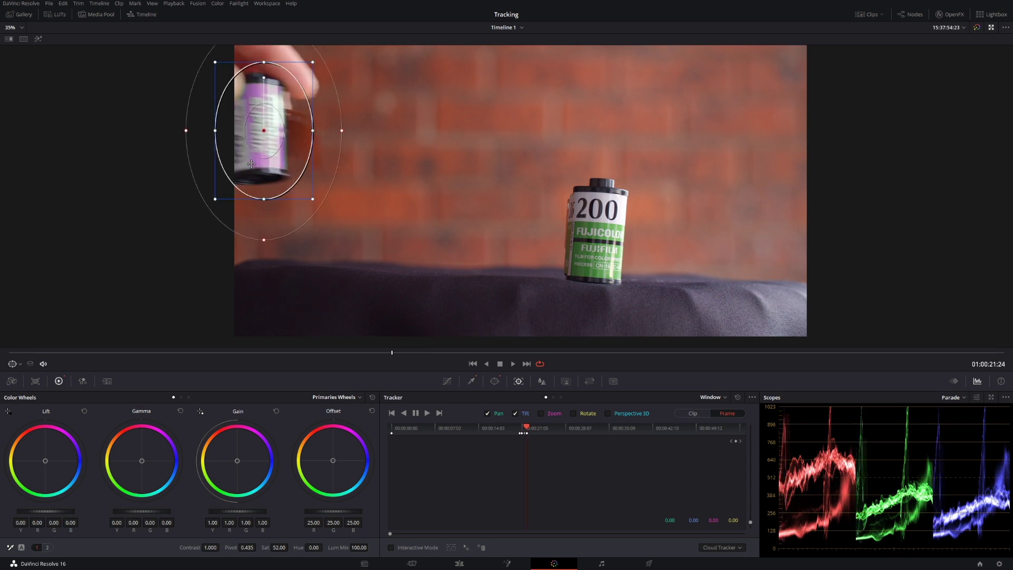
pyautogui.press('Right')
pyautogui.press('Right')
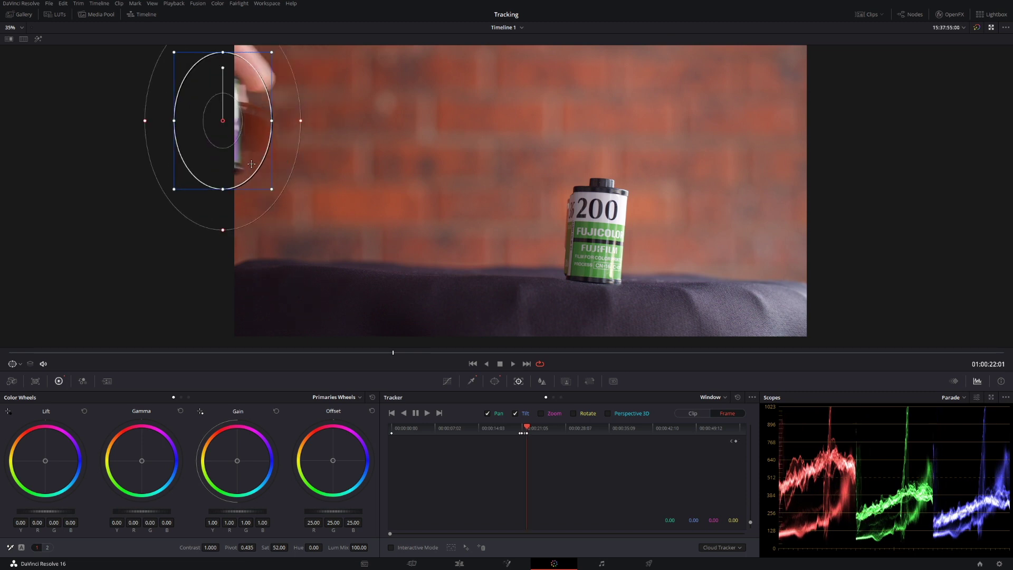
pyautogui.press('Right')
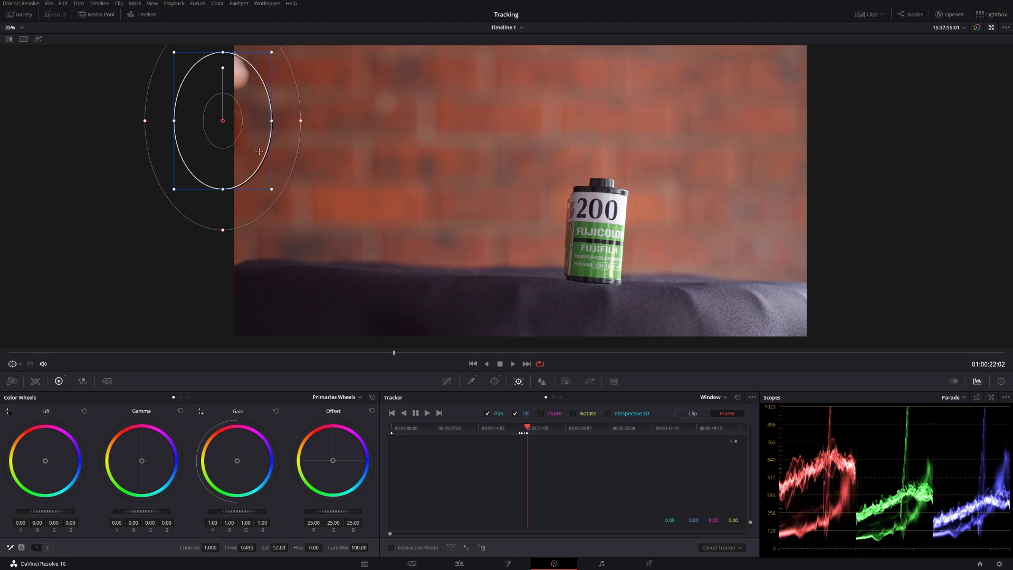
pyautogui.moveTo(206, 113); pyautogui.dragTo(108, 96)
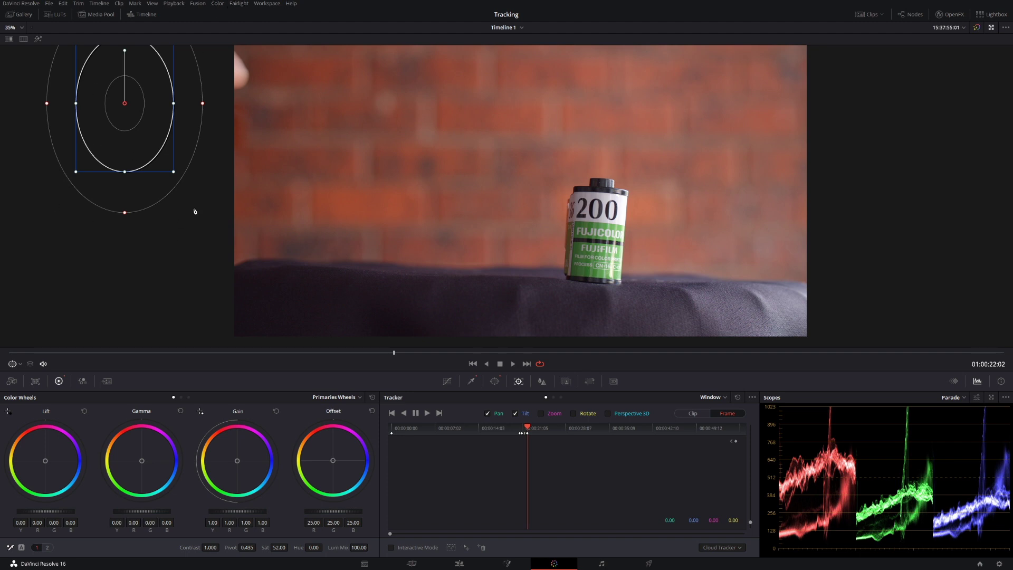
# Keyframe the window over the canister being brought back into the picture at 01:00:28:18 and 01:00:29:09
pyautogui.moveTo(394, 353); pyautogui.dragTo(511, 356)
pyautogui.scroll(-2, 474, 270)
pyautogui.moveTo(214, 159); pyautogui.dragTo(363, 85)
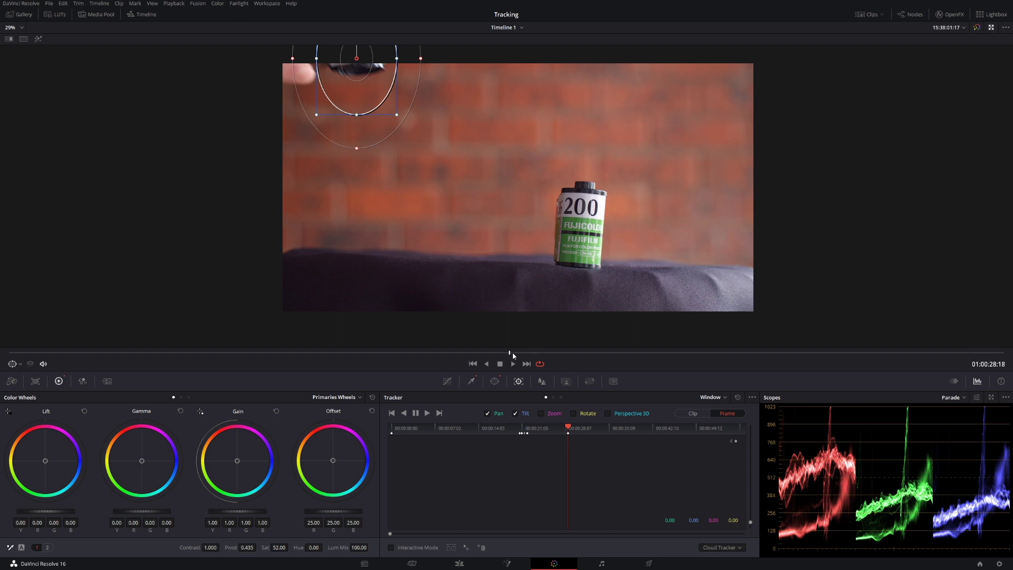
pyautogui.moveTo(513, 356); pyautogui.dragTo(522, 355)
pyautogui.moveTo(370, 65); pyautogui.dragTo(444, 170)
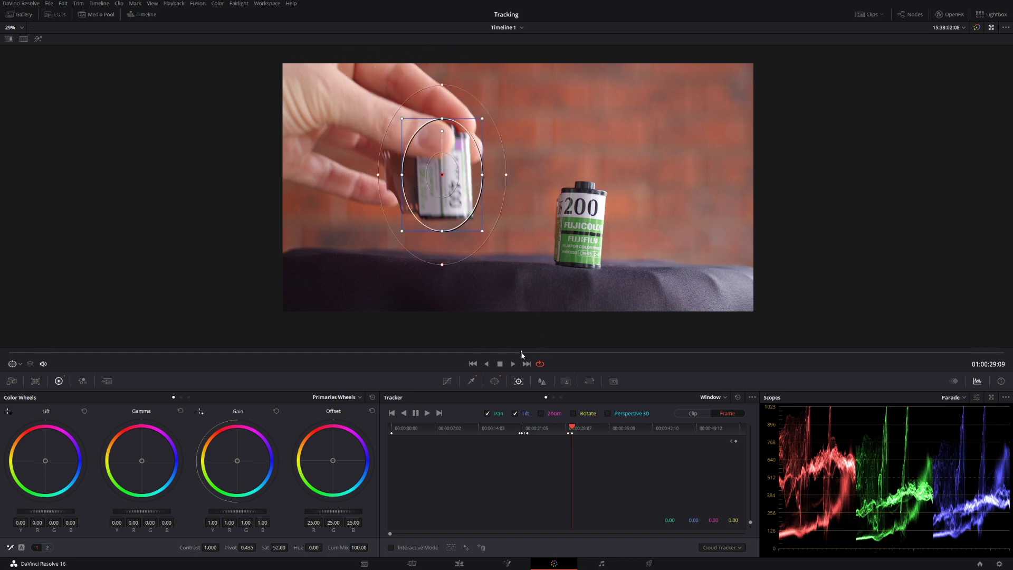
# Keyframe the window over the canister as the hand lowers it and sets it back on the cloth
pyautogui.moveTo(522, 355); pyautogui.dragTo(547, 355)
pyautogui.moveTo(447, 190); pyautogui.dragTo(470, 238)
pyautogui.moveTo(559, 352); pyautogui.dragTo(535, 353)
pyautogui.moveTo(470, 215); pyautogui.dragTo(471, 216)
pyautogui.moveTo(535, 355); pyautogui.dragTo(682, 355)
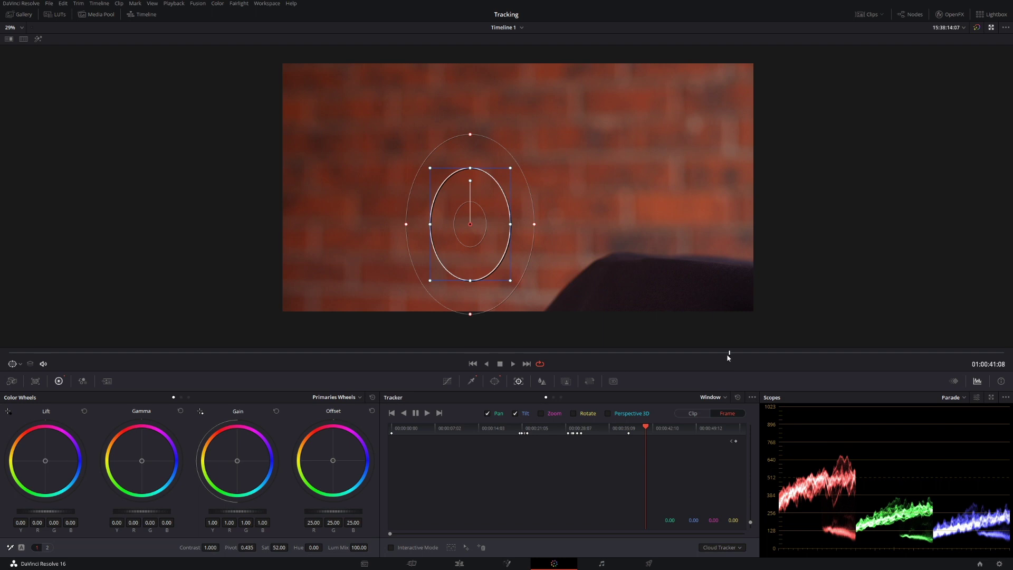
# Keyframe the window over the X-TRA 400 canister during the camera pan at 01:00:39:11 and 01:00:40:05
pyautogui.moveTo(713, 358); pyautogui.dragTo(698, 357)
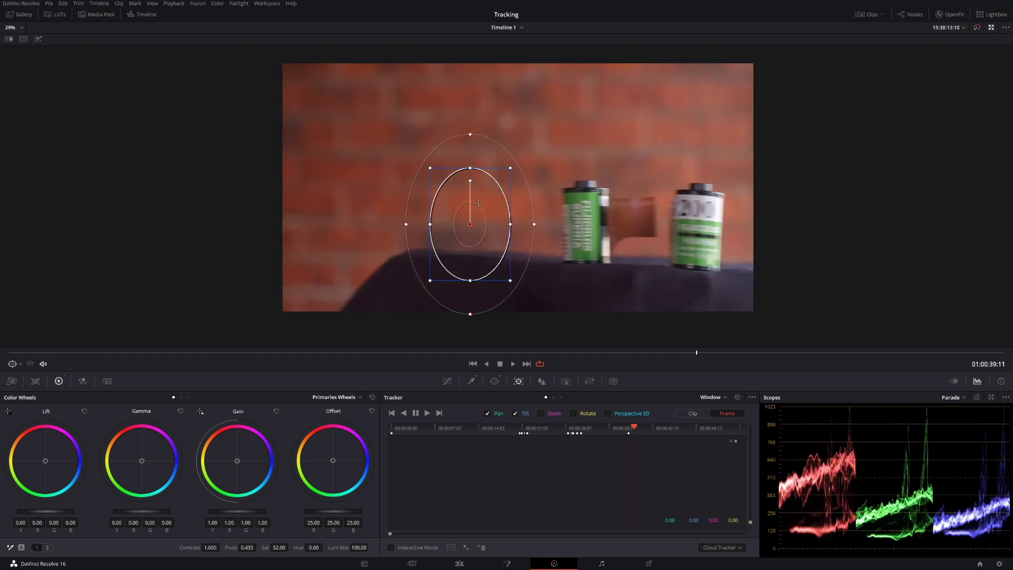
pyautogui.moveTo(488, 207); pyautogui.dragTo(607, 207)
pyautogui.moveTo(698, 356); pyautogui.dragTo(709, 350)
pyautogui.moveTo(600, 230); pyautogui.dragTo(744, 225)
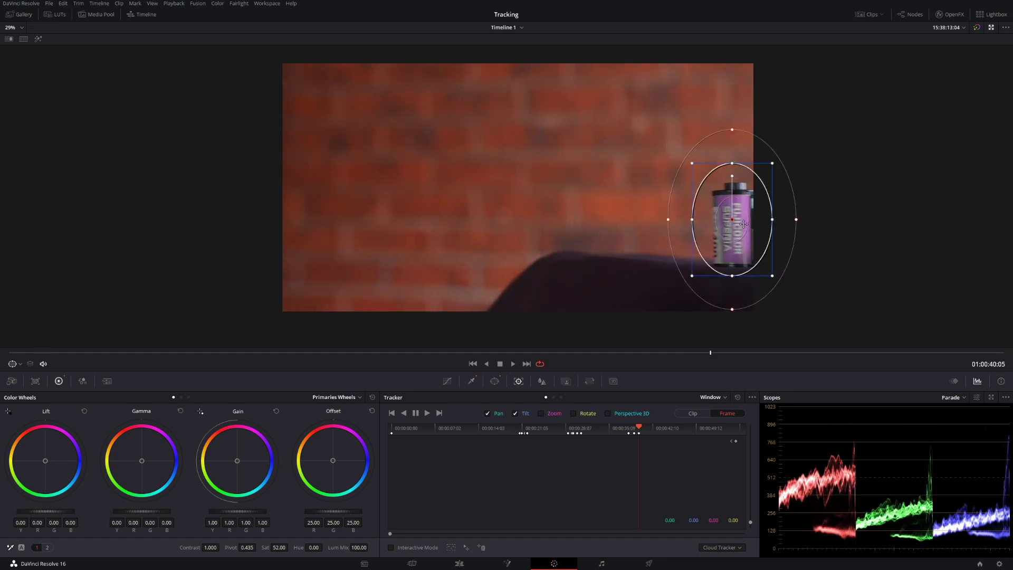
# Move the window onto the picture's edge at the frame where the pan carries the canister out of view
pyautogui.click(714, 353)
pyautogui.moveTo(715, 353); pyautogui.dragTo(716, 353)
pyautogui.moveTo(740, 255); pyautogui.dragTo(758, 253)
# Play back the camera pan, then step back through it and realign the window on the canister around 01:00:39:03
pyautogui.moveTo(728, 353); pyautogui.dragTo(682, 357)
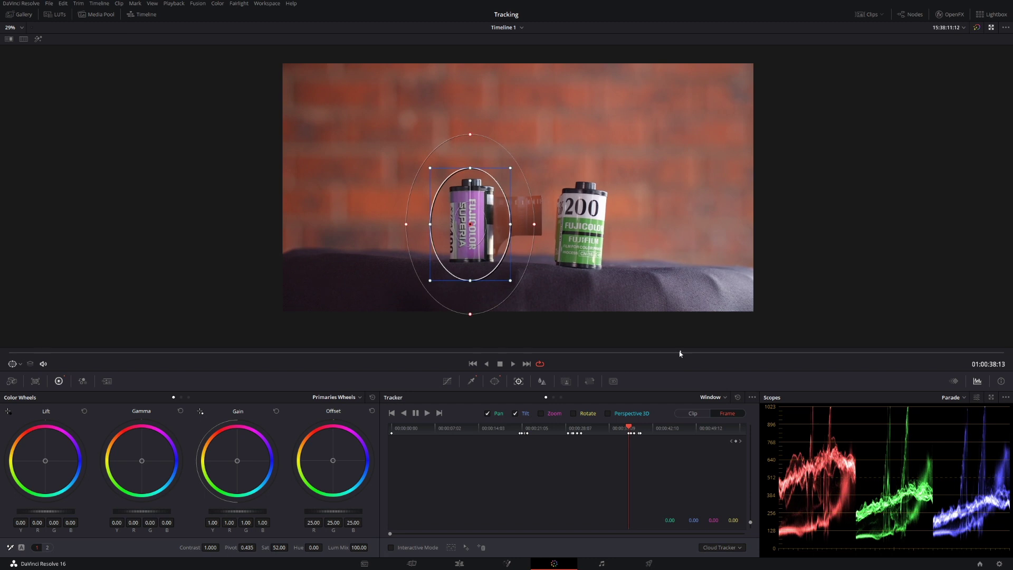
pyautogui.press('space')
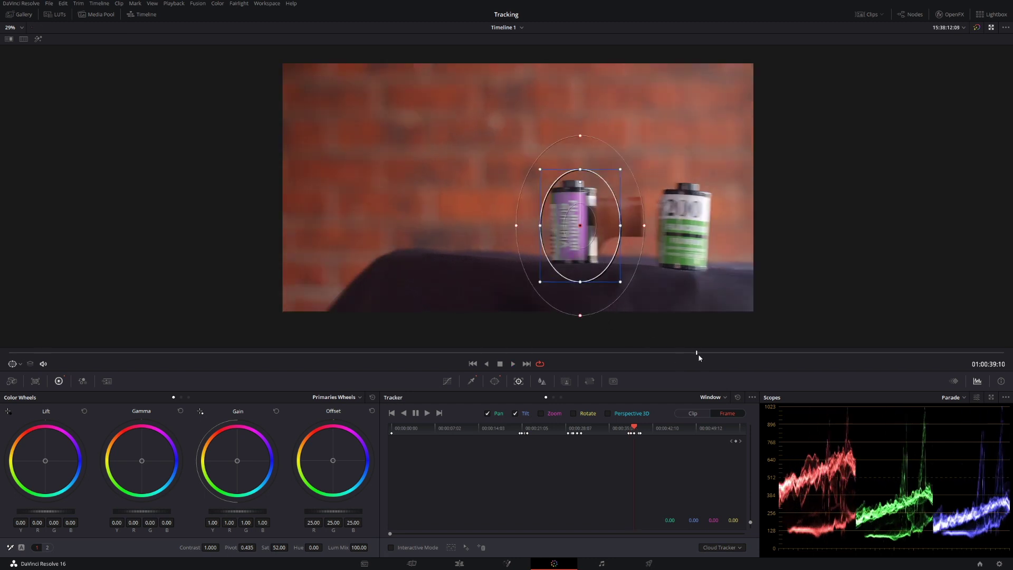
pyautogui.press('Left')
pyautogui.press('Left')
pyautogui.press('Left')
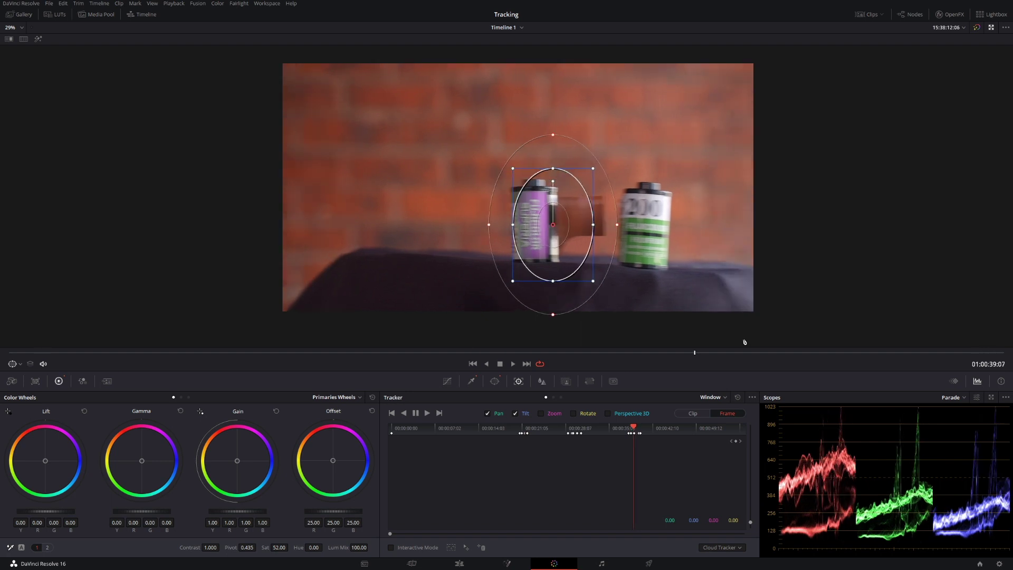
pyautogui.press('Left')
pyautogui.press('Left')
pyautogui.press('Left')
pyautogui.press('Left')
pyautogui.press('Left')
pyautogui.press('Left')
pyautogui.press('Left')
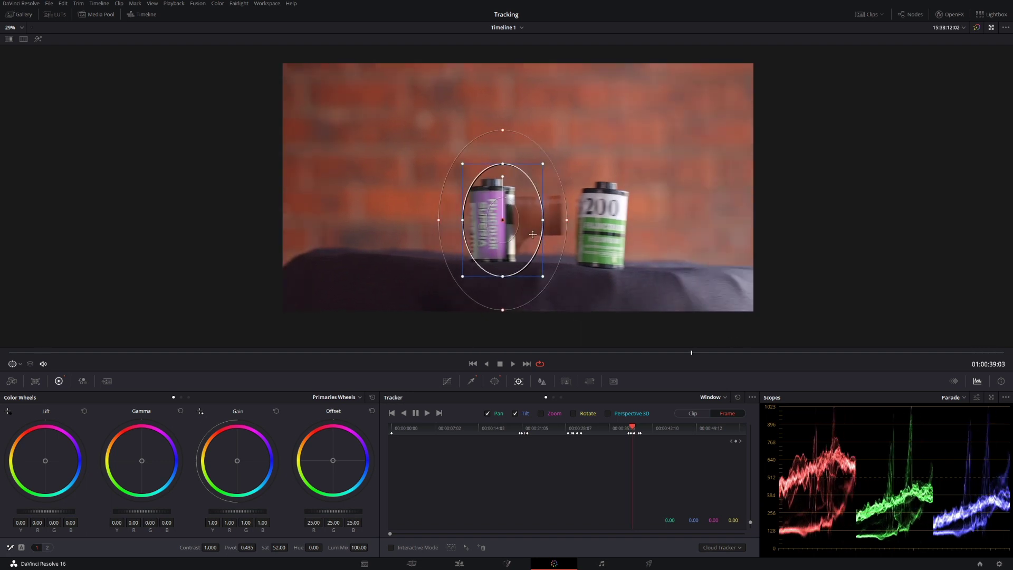
pyautogui.press('Left')
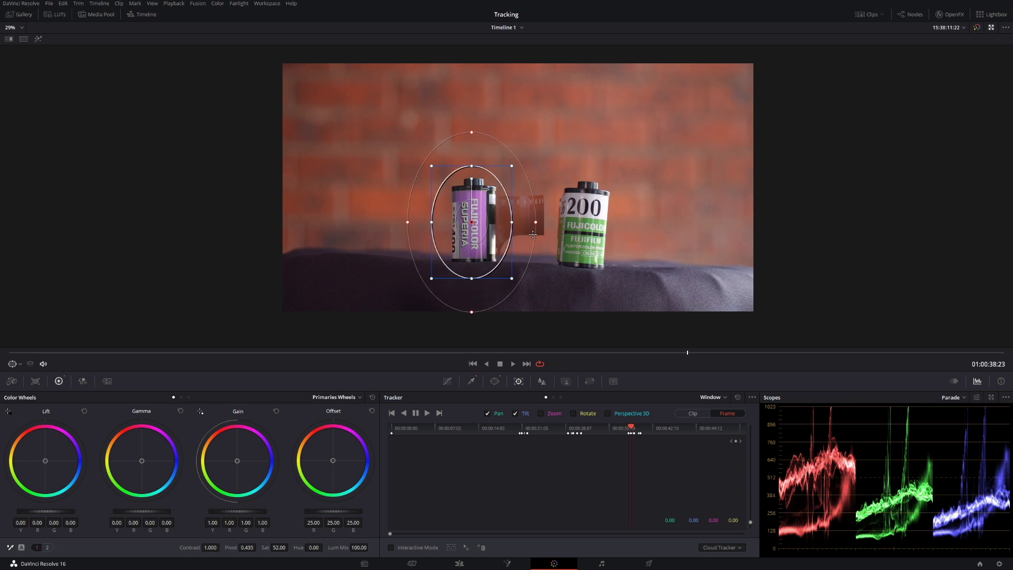
# Keyframe the window over the canister re-entering the picture at 01:00:41:24 and check the frames that follow
pyautogui.press('space')
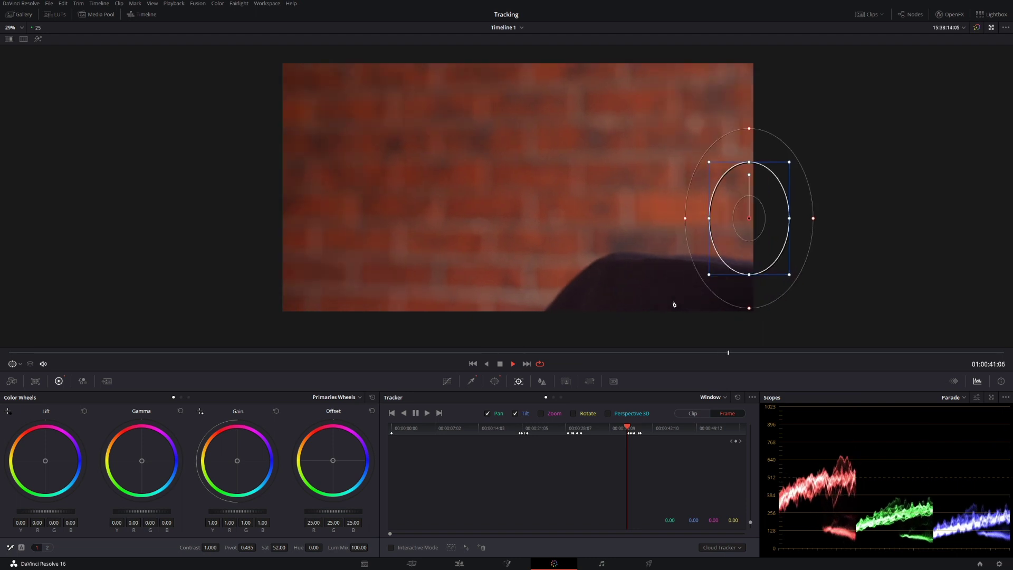
pyautogui.click(643, 431)
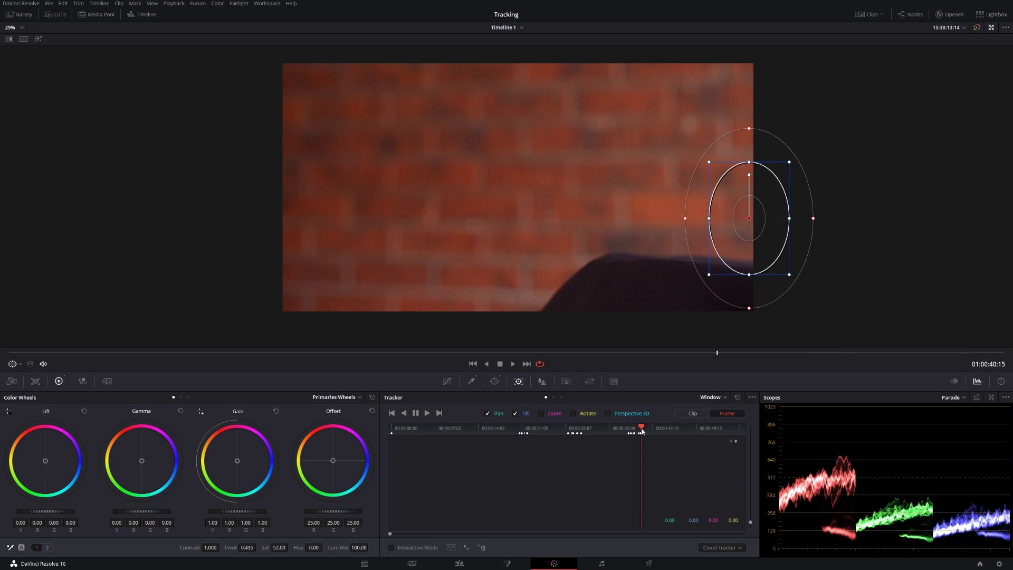
pyautogui.press('Right')
pyautogui.press('Right')
pyautogui.press('Right')
pyautogui.press('Right')
pyautogui.press('Right')
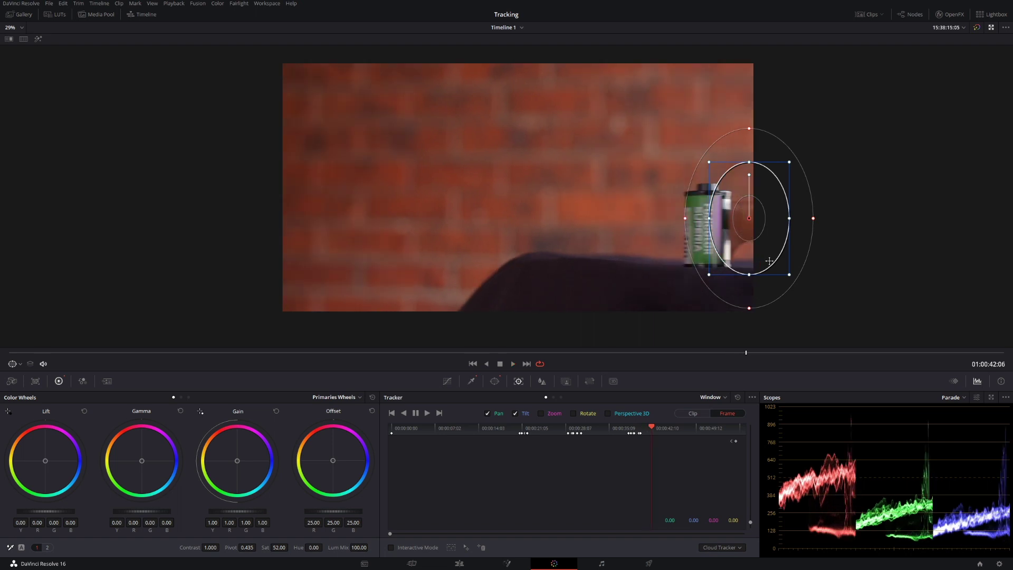
pyautogui.press('Left')
pyautogui.press('Left')
pyautogui.press('Left')
pyautogui.press('Left')
pyautogui.press('Left')
pyautogui.press('Left')
pyautogui.press('Left')
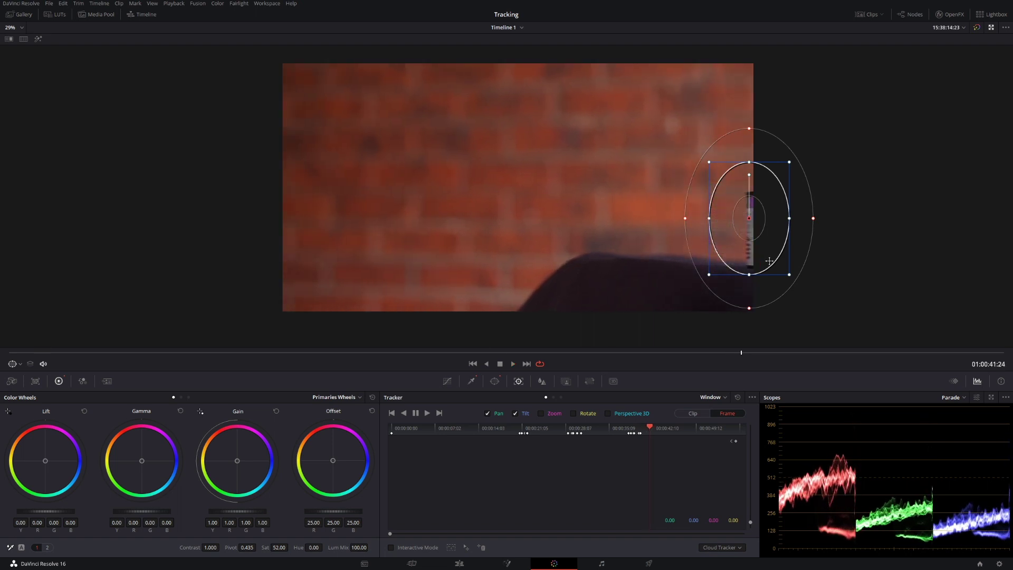
pyautogui.moveTo(760, 254); pyautogui.dragTo(766, 248)
pyautogui.press('Right')
pyautogui.press('Right')
pyautogui.press('Right')
pyautogui.press('Right')
pyautogui.press('Right')
pyautogui.press('Right')
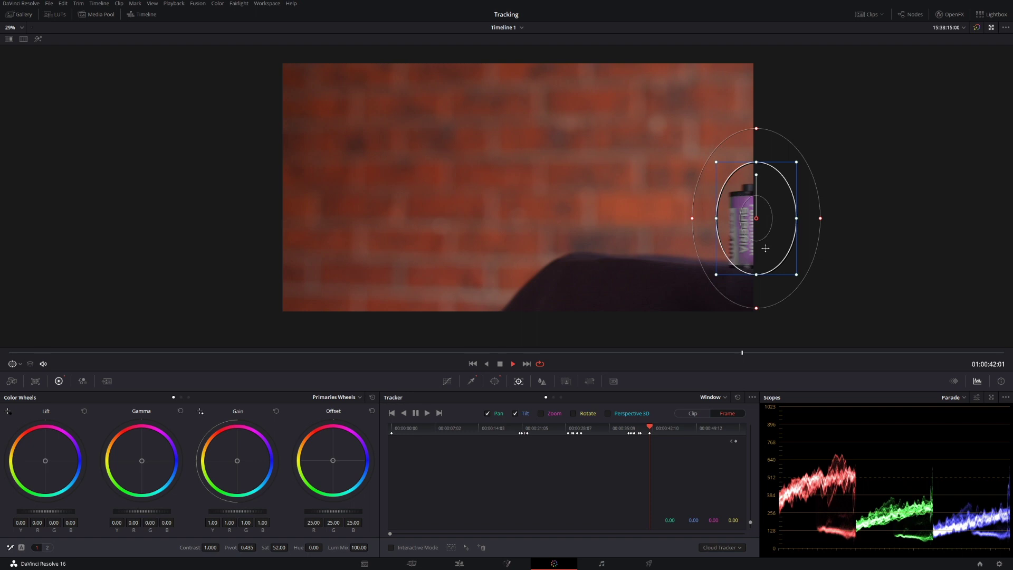
# Keyframe the window over the canister around 01:00:42:10 as the camera pans back, and continue through the following frames
pyautogui.press('Right')
pyautogui.press('Right')
pyautogui.press('Right')
pyautogui.press('Right')
pyautogui.press('Right')
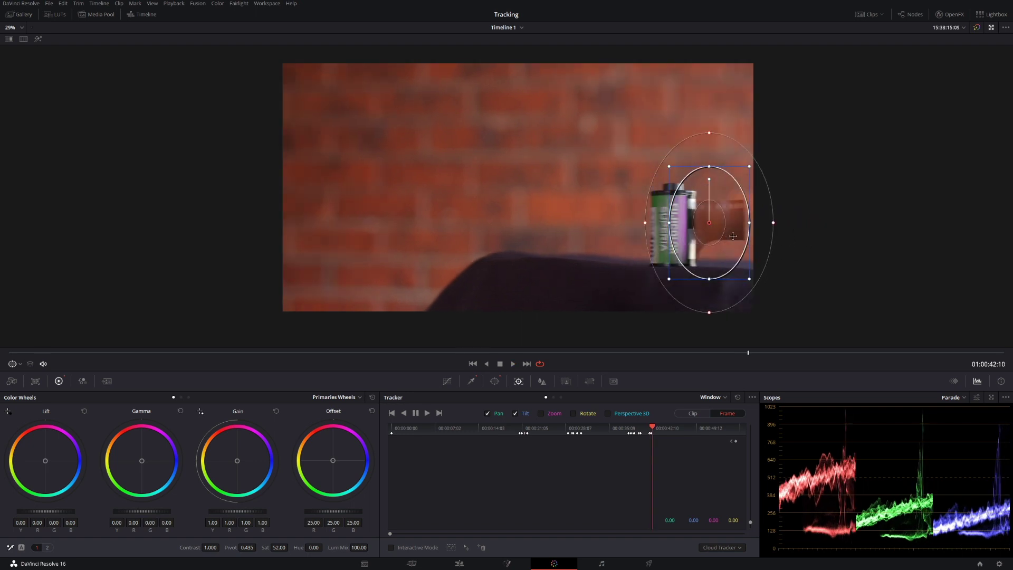
pyautogui.moveTo(729, 236); pyautogui.dragTo(631, 236)
pyautogui.press('Right')
pyautogui.press('Right')
pyautogui.press('Right')
pyautogui.press('Right')
pyautogui.press('Right')
pyautogui.press('Right')
pyautogui.press('Right')
pyautogui.press('Right')
pyautogui.press('Right')
pyautogui.press('Right')
pyautogui.press('Right')
pyautogui.press('Right')
pyautogui.press('Right')
pyautogui.press('Right')
pyautogui.press('Right')
pyautogui.press('Right')
pyautogui.press('Right')
pyautogui.press('Right')
pyautogui.press('Right')
pyautogui.press('Right')
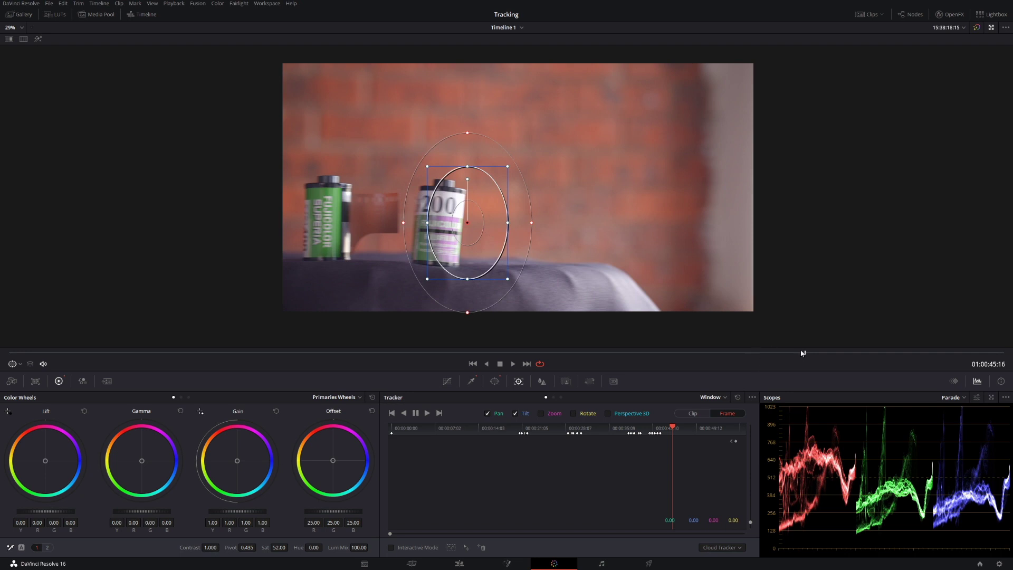
# Keyframe the window over the X-TRA 400 canister at 01:00:45:19 and nudge it outward as the canister exits
pyautogui.moveTo(798, 354)
pyautogui.mouseDown()
pyautogui.moveTo(742, 355)
pyautogui.moveTo(807, 355)
pyautogui.mouseUp()
pyautogui.moveTo(433, 241); pyautogui.dragTo(313, 238)
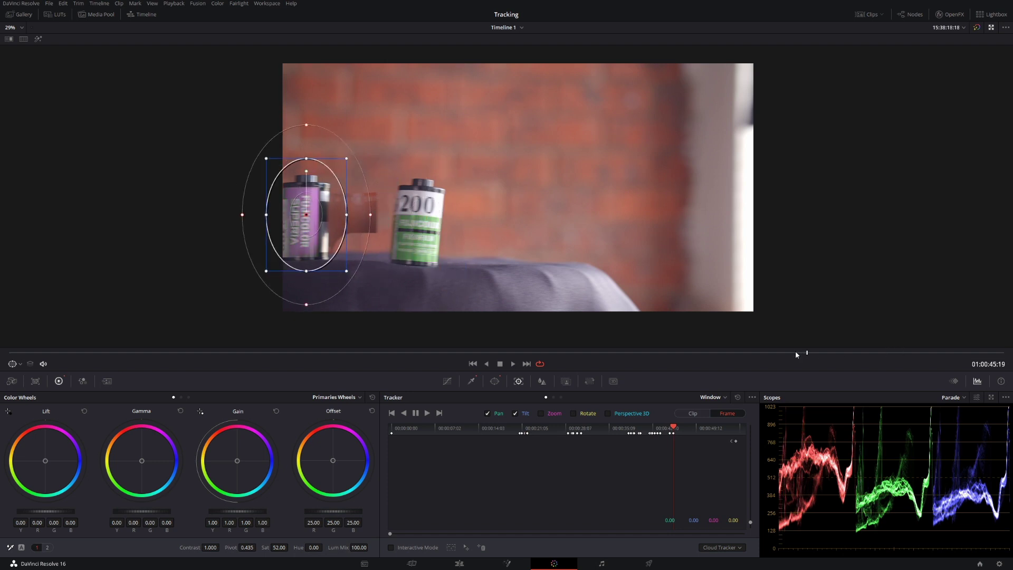
pyautogui.moveTo(796, 355); pyautogui.dragTo(809, 356)
pyautogui.moveTo(300, 228); pyautogui.dragTo(295, 227)
# Keyframe the window mostly outside the picture, clear of the 200 canister, at 01:00:46:04
pyautogui.moveTo(808, 352); pyautogui.dragTo(834, 357)
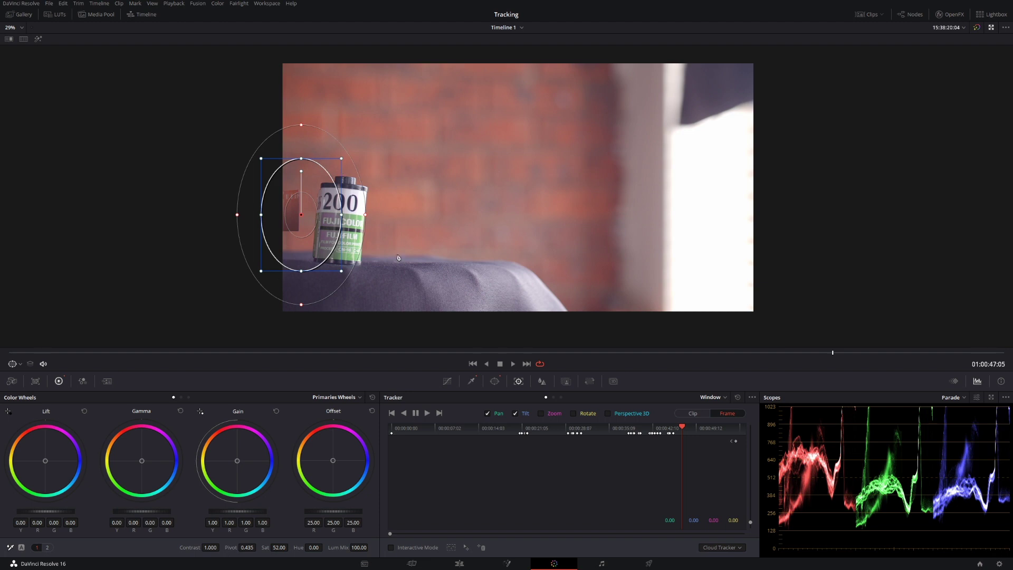
pyautogui.moveTo(838, 355); pyautogui.dragTo(810, 357)
pyautogui.press('space')
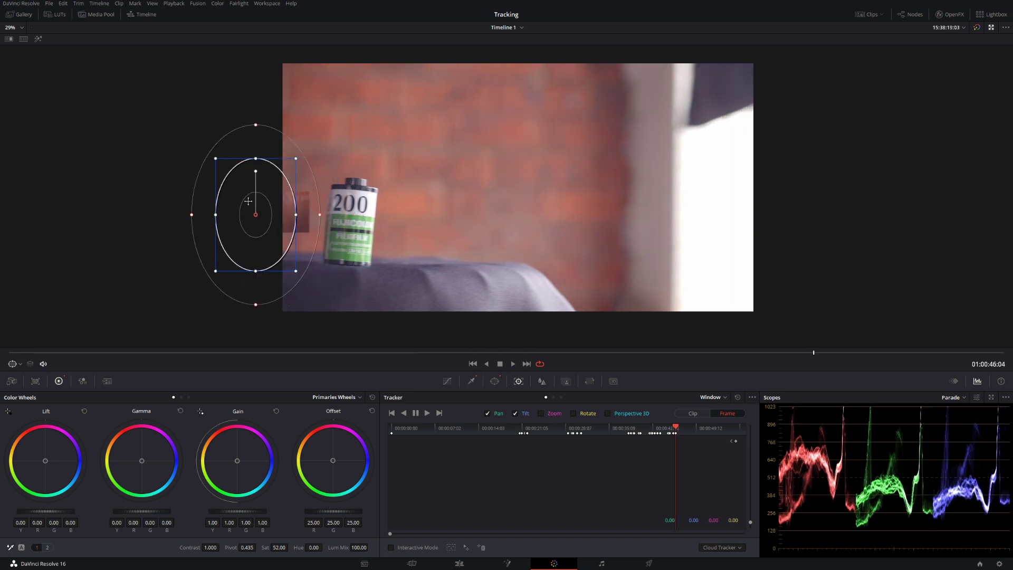
# Keyframe the window over the X-TRA 400 canister returning to the picture at 01:00:47:23 and 01:00:48:04
pyautogui.moveTo(814, 355); pyautogui.dragTo(847, 353)
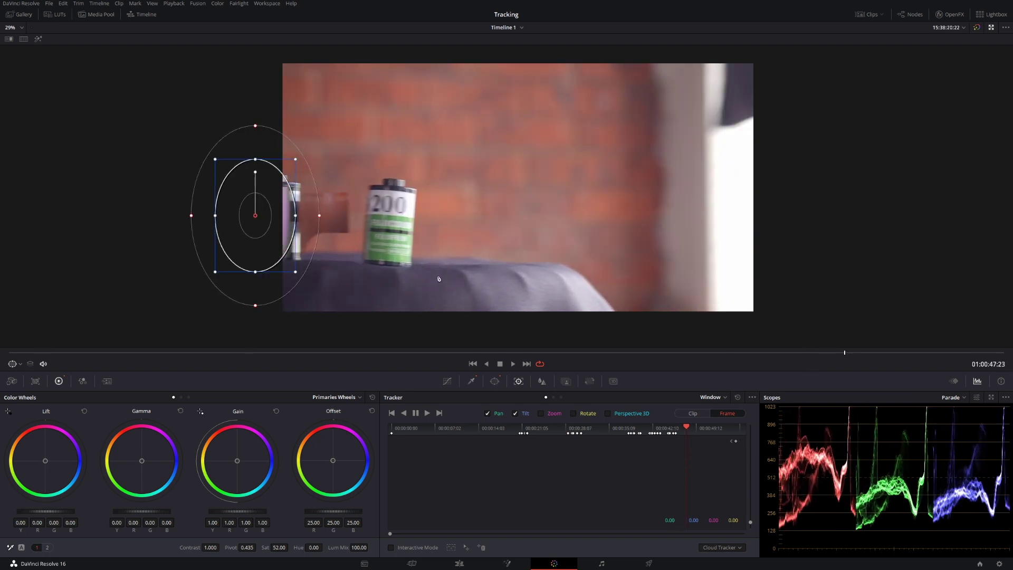
pyautogui.moveTo(281, 232); pyautogui.dragTo(317, 234)
pyautogui.moveTo(846, 355); pyautogui.dragTo(849, 353)
pyautogui.moveTo(304, 215); pyautogui.dragTo(342, 241)
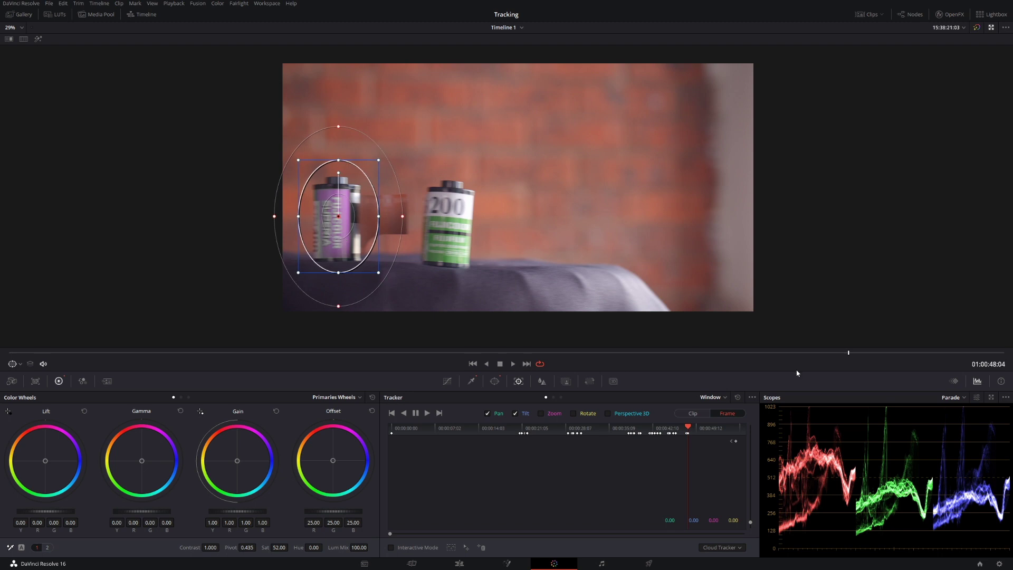
# Keyframe the window over the X-TRA 400 canister at 01:00:48:06 and again as the camera pan brings it back to its resting position
pyautogui.moveTo(849, 354); pyautogui.dragTo(850, 353)
pyautogui.moveTo(353, 237); pyautogui.dragTo(357, 238)
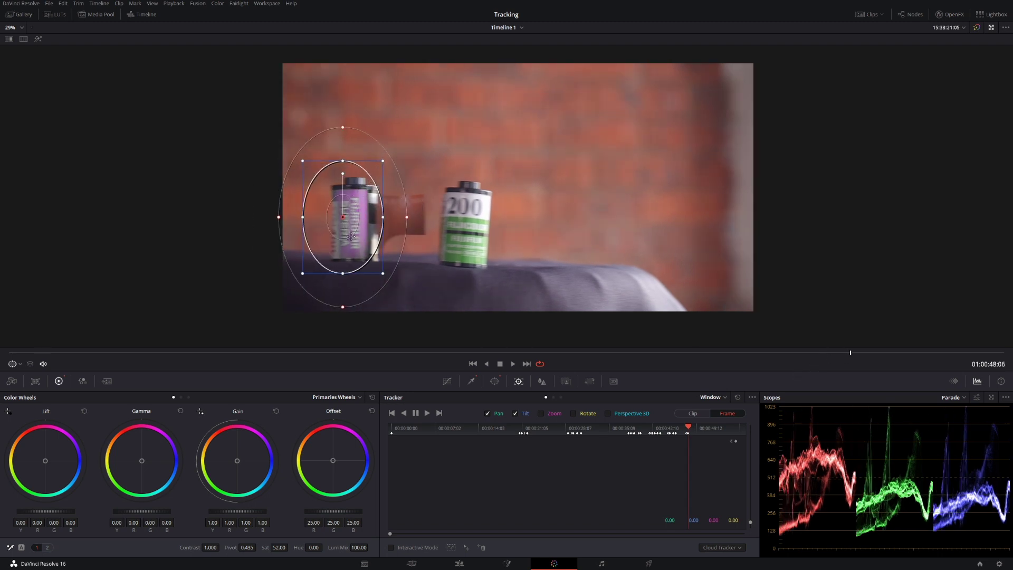
pyautogui.moveTo(853, 355); pyautogui.dragTo(860, 354)
pyautogui.moveTo(340, 227); pyautogui.dragTo(462, 228)
pyautogui.moveTo(866, 353); pyautogui.dragTo(880, 353)
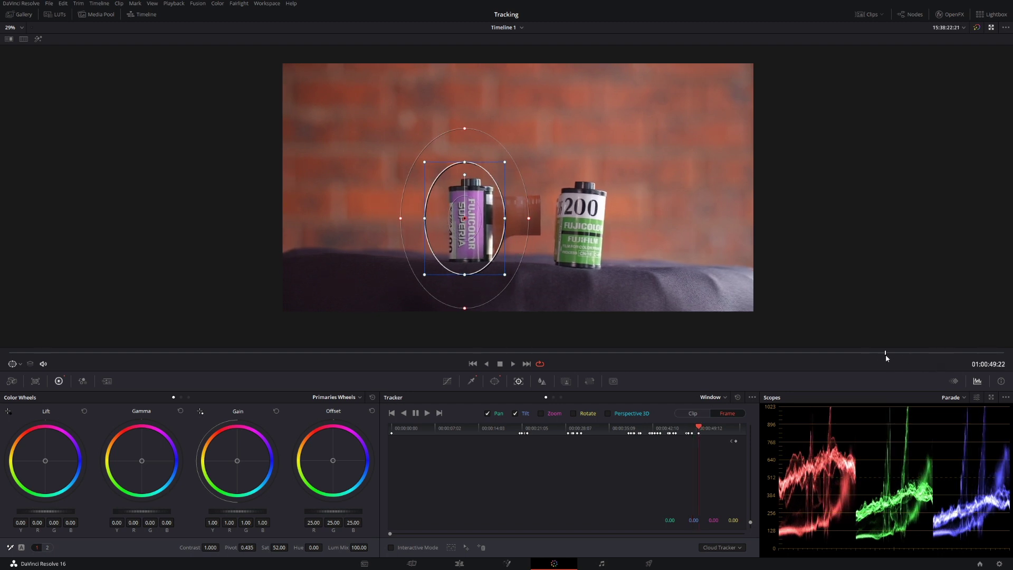
# Keyframe the window slightly higher, around the X-TRA 400 canister, as the hand lifts it at 01:00:53:00
pyautogui.moveTo(867, 354); pyautogui.dragTo(931, 352)
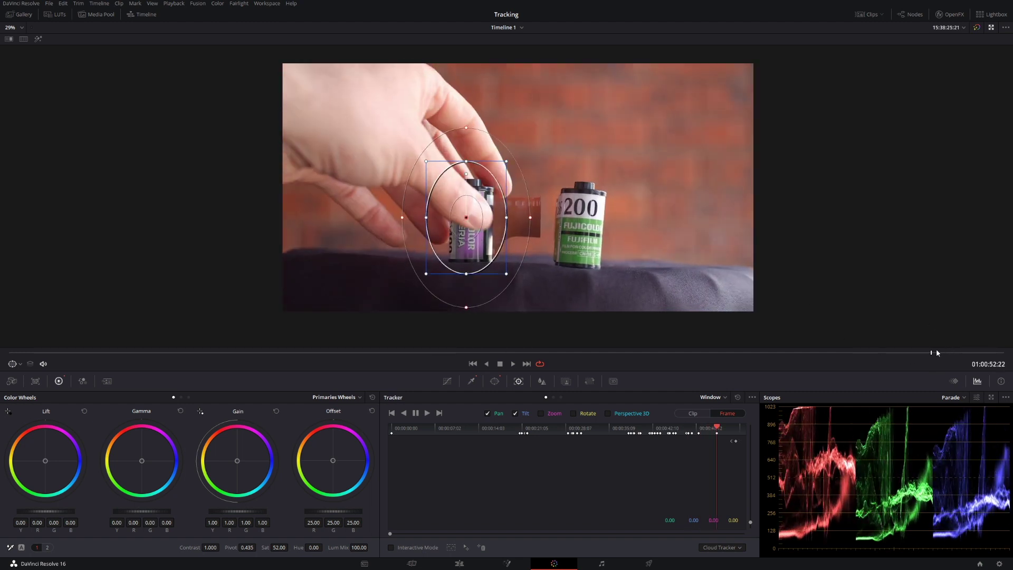
pyautogui.click(934, 354)
pyautogui.moveTo(482, 225); pyautogui.dragTo(481, 218)
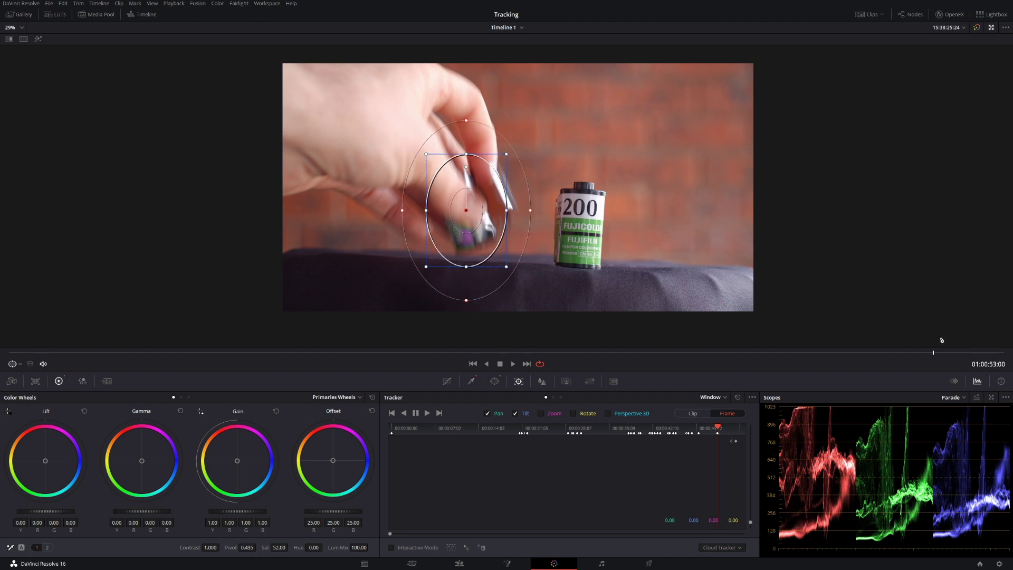
pyautogui.moveTo(935, 353); pyautogui.dragTo(939, 352)
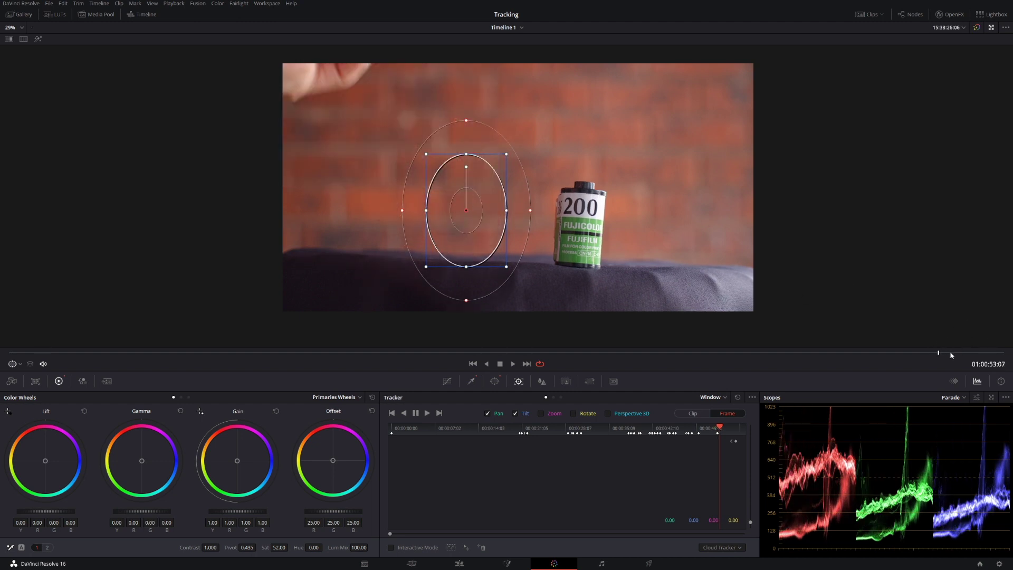
pyautogui.click(934, 353)
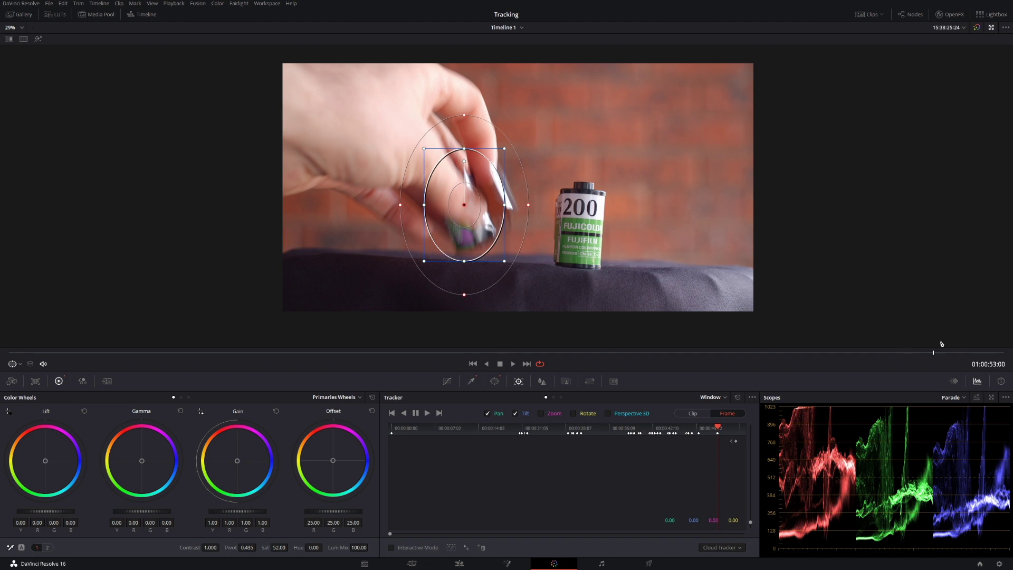
# Move the window up with the lifted canister and keyframe it beyond the picture's upper-left corner at 01:00:53:16
pyautogui.click(936, 352)
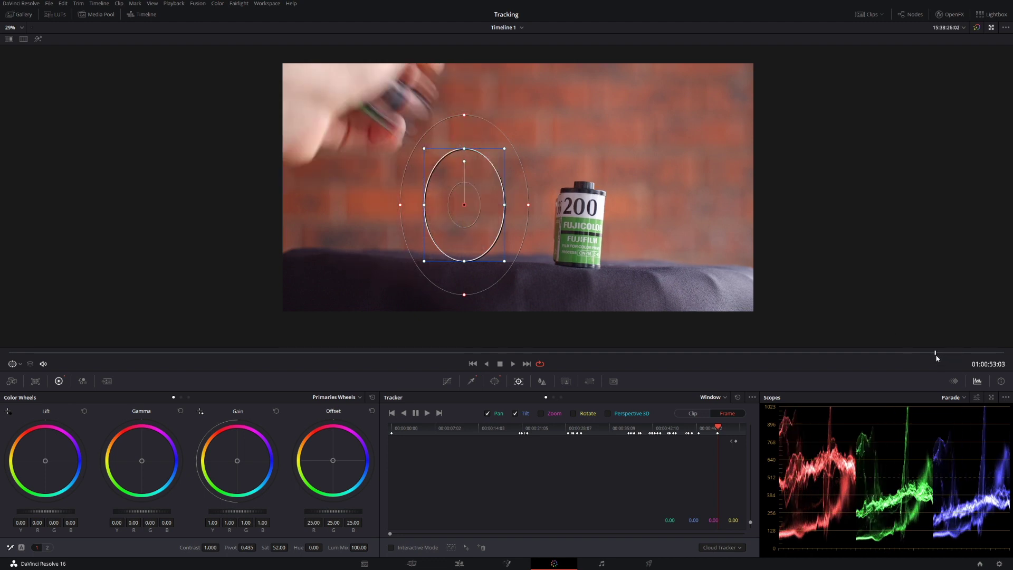
pyautogui.moveTo(936, 353); pyautogui.dragTo(946, 353)
pyautogui.moveTo(389, 119); pyautogui.dragTo(371, 80)
pyautogui.scroll(-2, 420, 133)
pyautogui.scroll(-1, 420, 133)
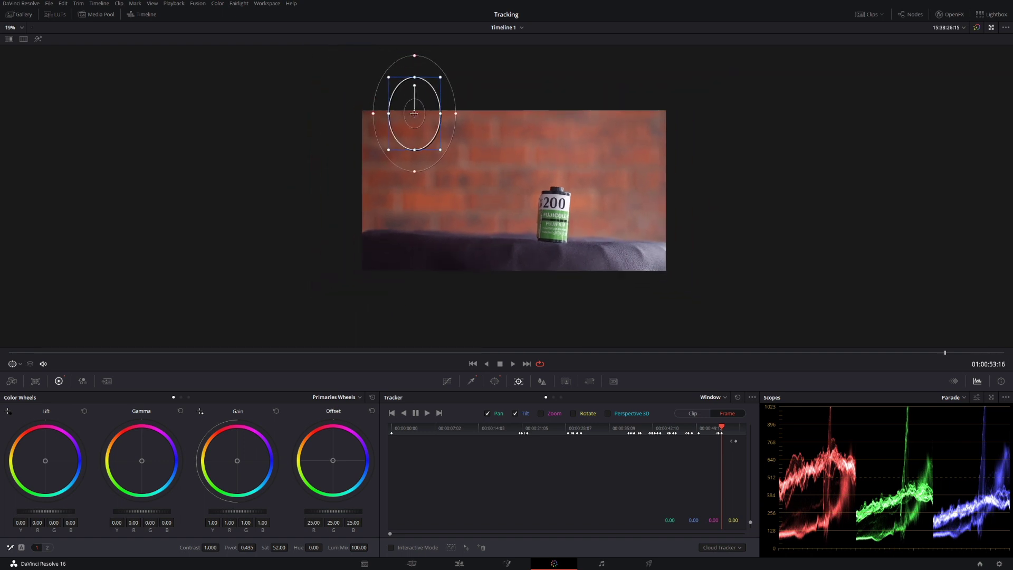
pyautogui.moveTo(414, 114); pyautogui.dragTo(364, 77)
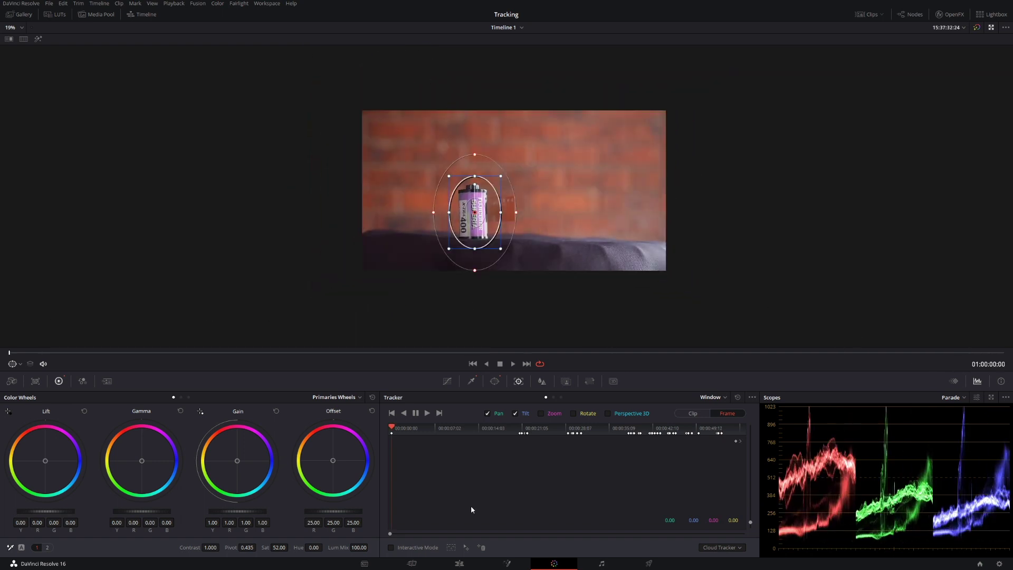
# Speed up the canister clip on Video 1 in the edit timeline by raising its clip speed percentage
pyautogui.click(459, 563)
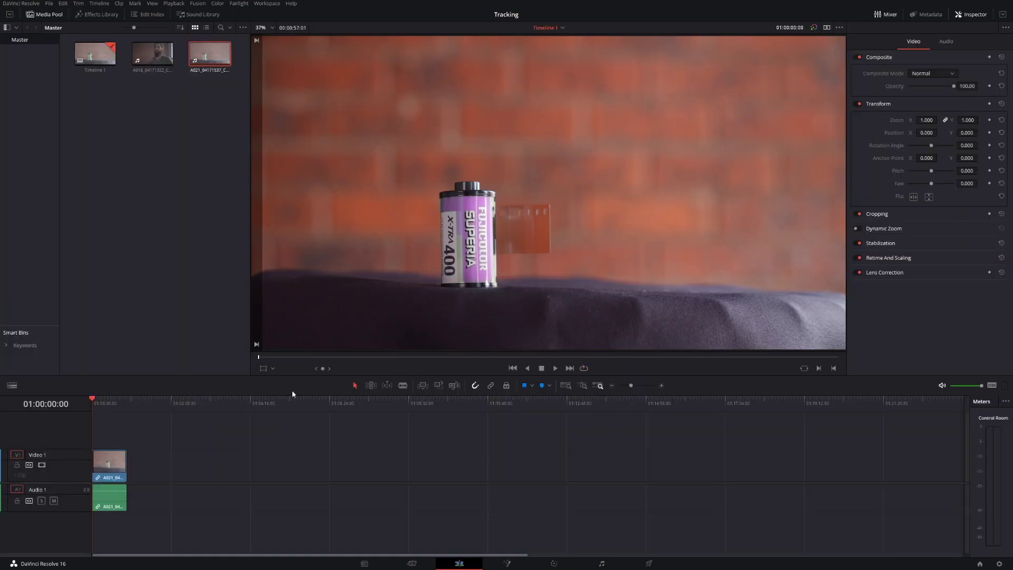
pyautogui.rightClick(114, 466)
pyautogui.click(213, 356)
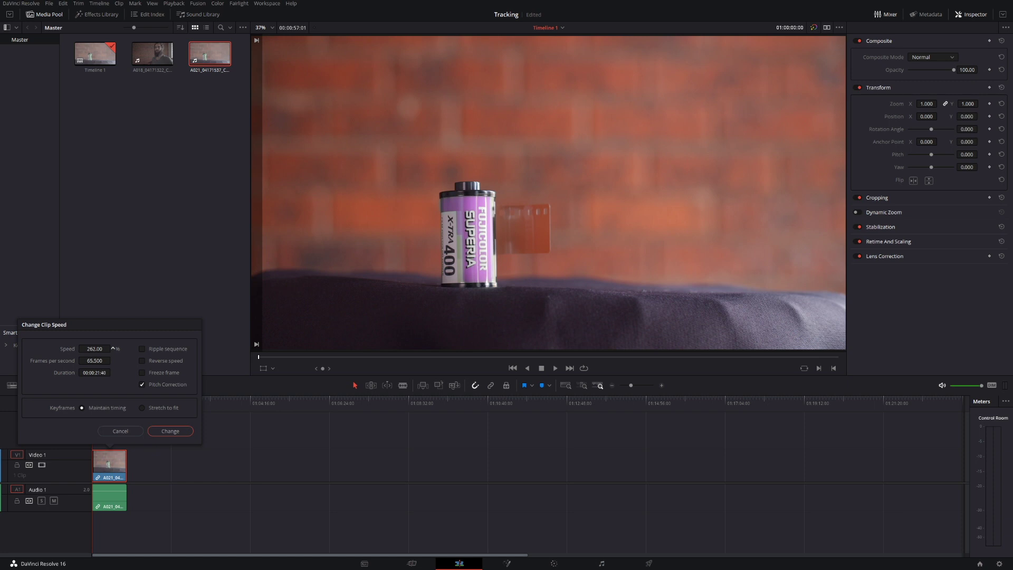
pyautogui.moveTo(95, 349); pyautogui.dragTo(112, 349)
pyautogui.click(170, 431)
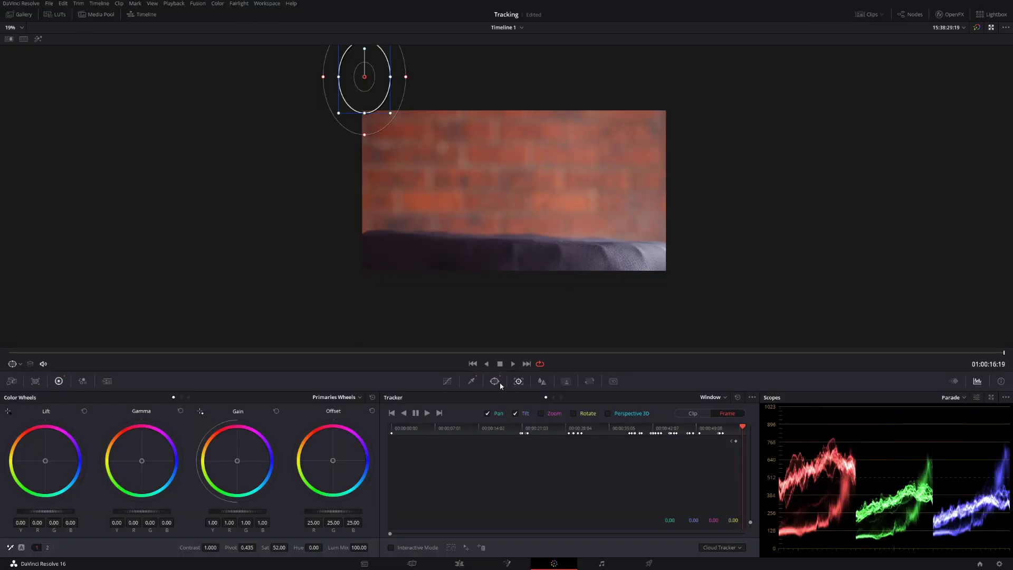
# Undo the clip speed change in the edit timeline
pyautogui.click(452, 563)
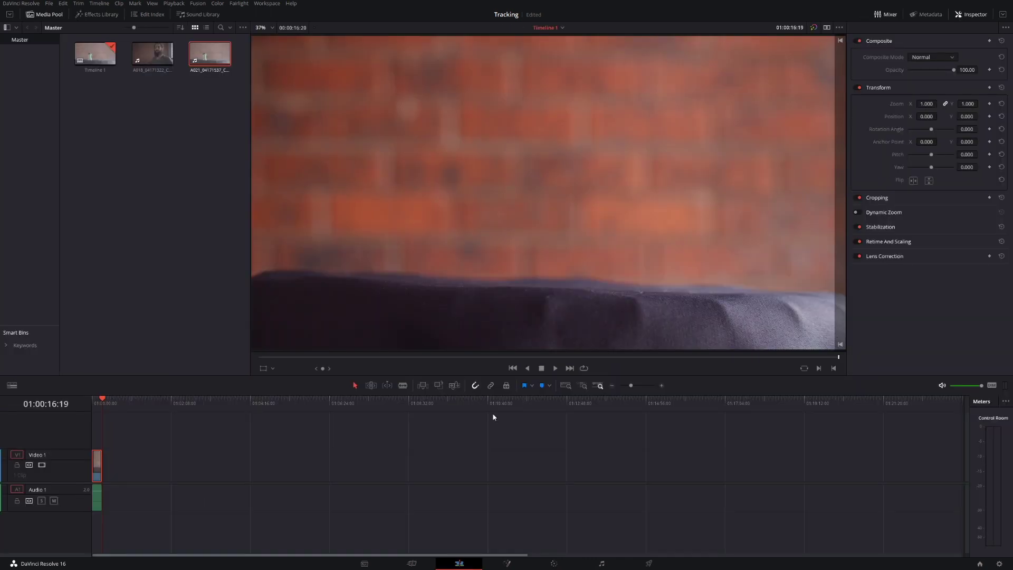
pyautogui.hotkey('ctrl', 'z')
pyautogui.hotkey('ctrl', 'z')
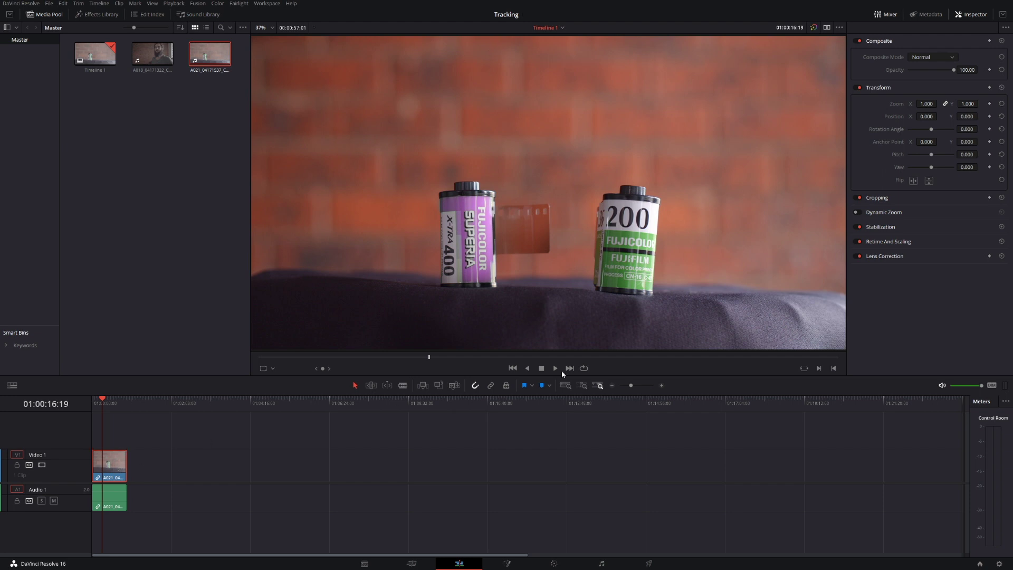
# Duplicate the graded clip further along Video 1, starting at 01:01:19:15, and trim the copy to about 2.5 seconds
pyautogui.click(662, 386)
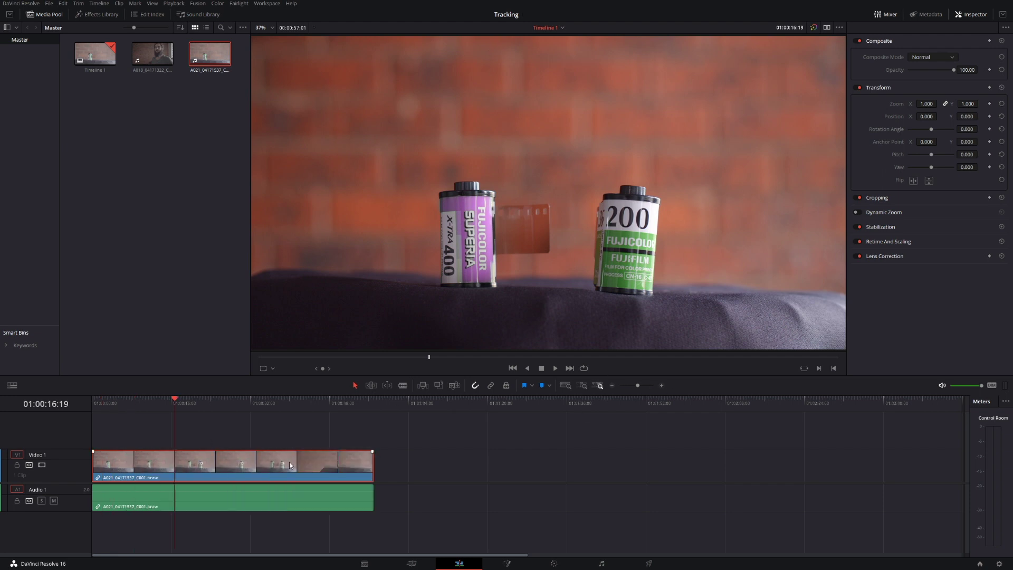
pyautogui.moveTo(289, 467); pyautogui.dragTo(683, 466)
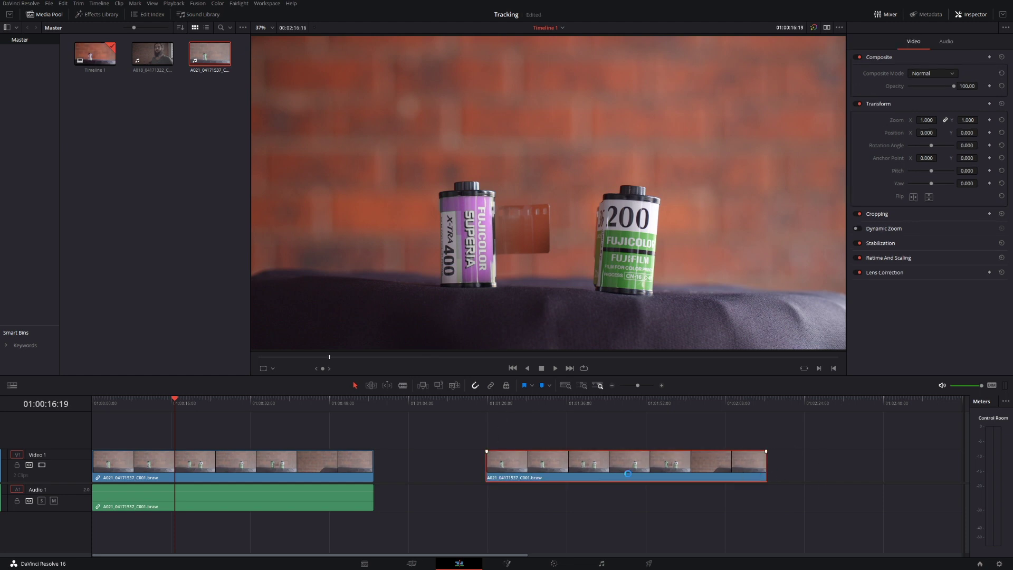
pyautogui.moveTo(766, 467); pyautogui.dragTo(498, 468)
# Open the short copy for grading and keyframe its window over the canister at 01:01:19:15 and 01:01:20:11
pyautogui.click(486, 404)
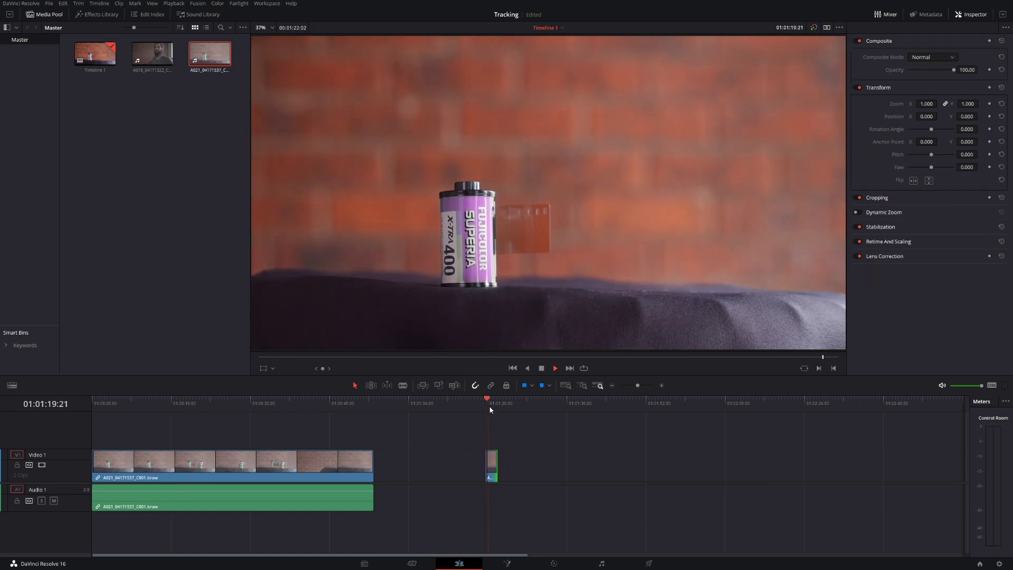
pyautogui.click(563, 566)
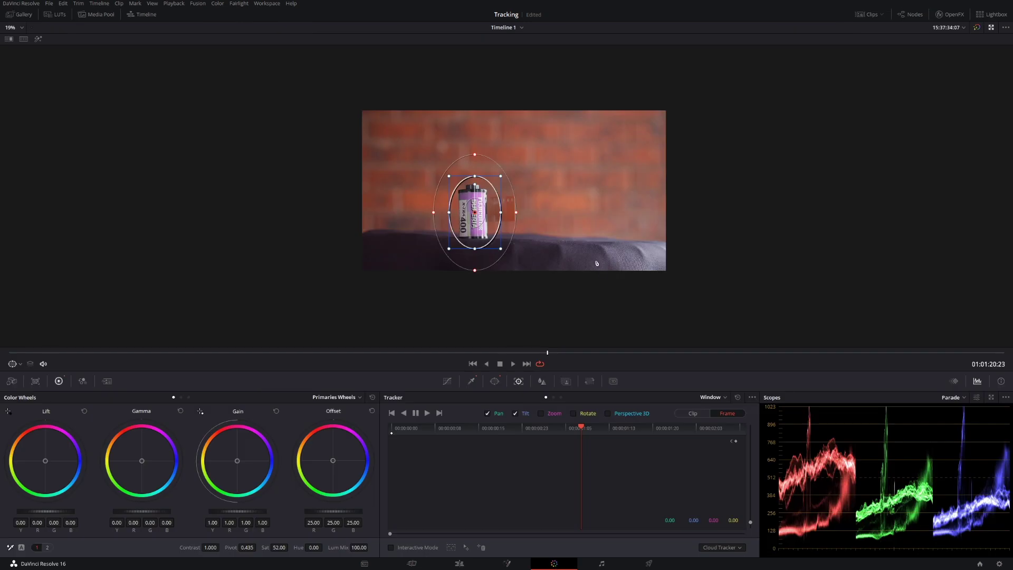
pyautogui.hotkey('alt', 'f')
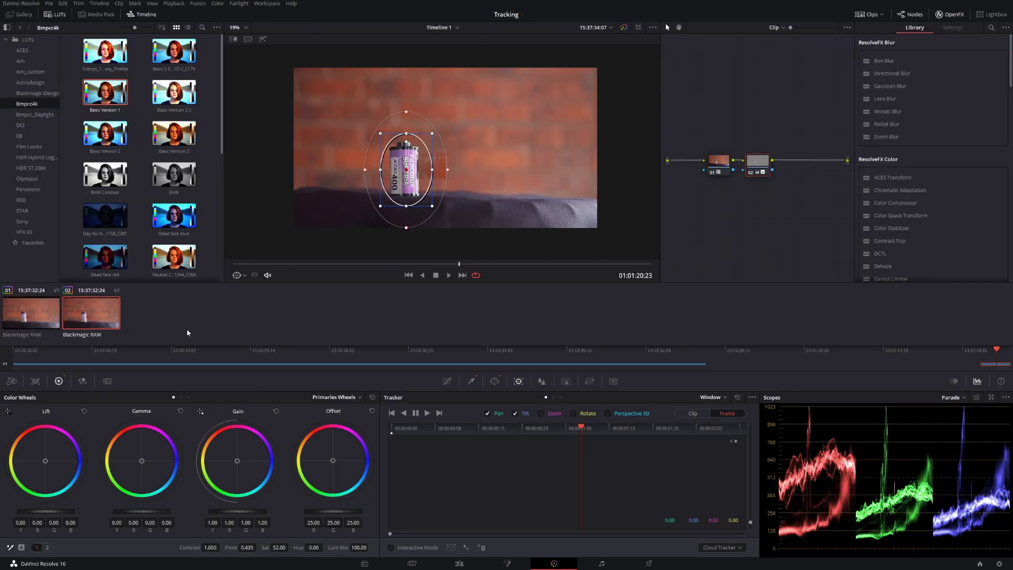
pyautogui.press('Up')
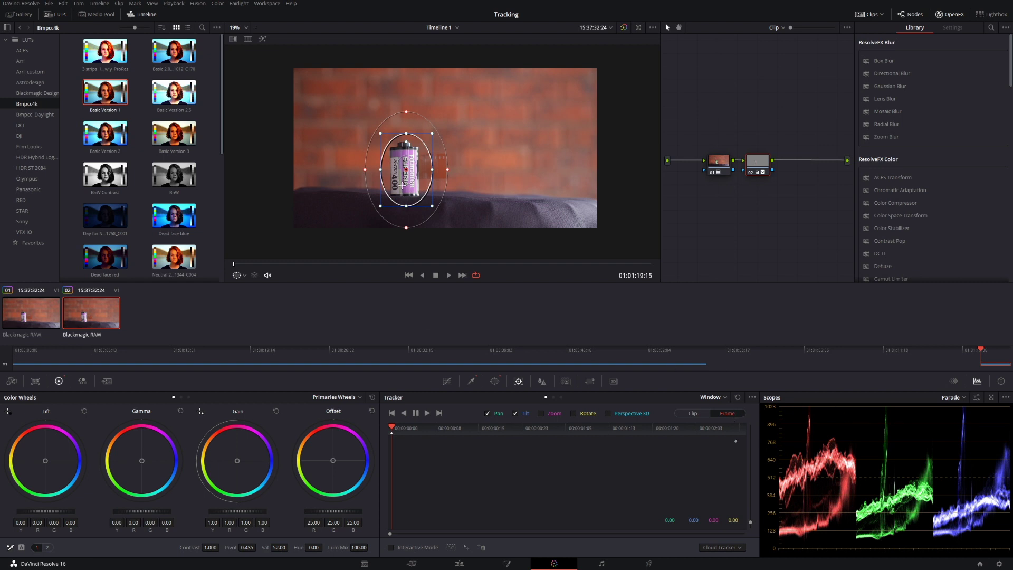
pyautogui.moveTo(412, 184); pyautogui.dragTo(412, 186)
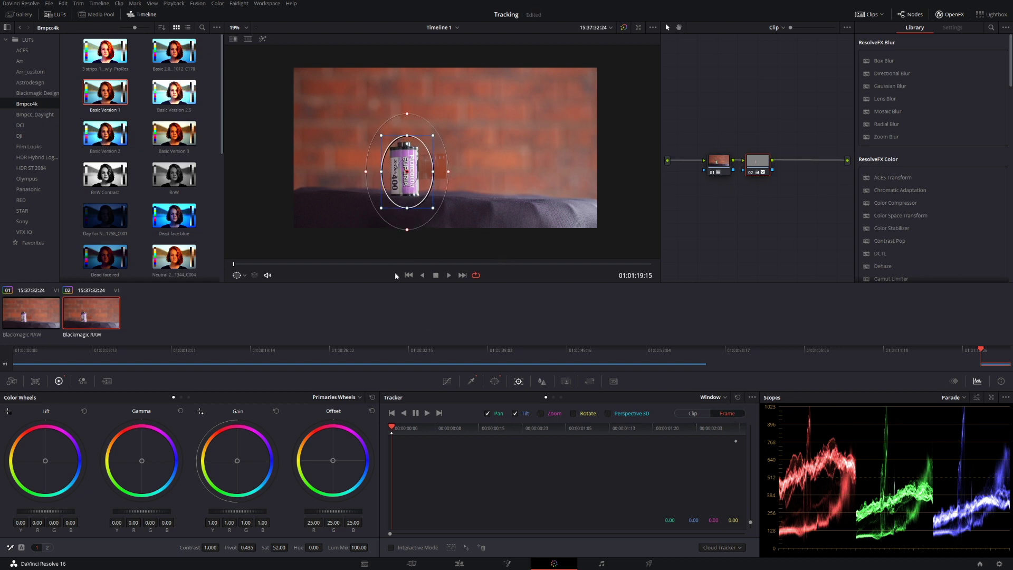
pyautogui.click(514, 429)
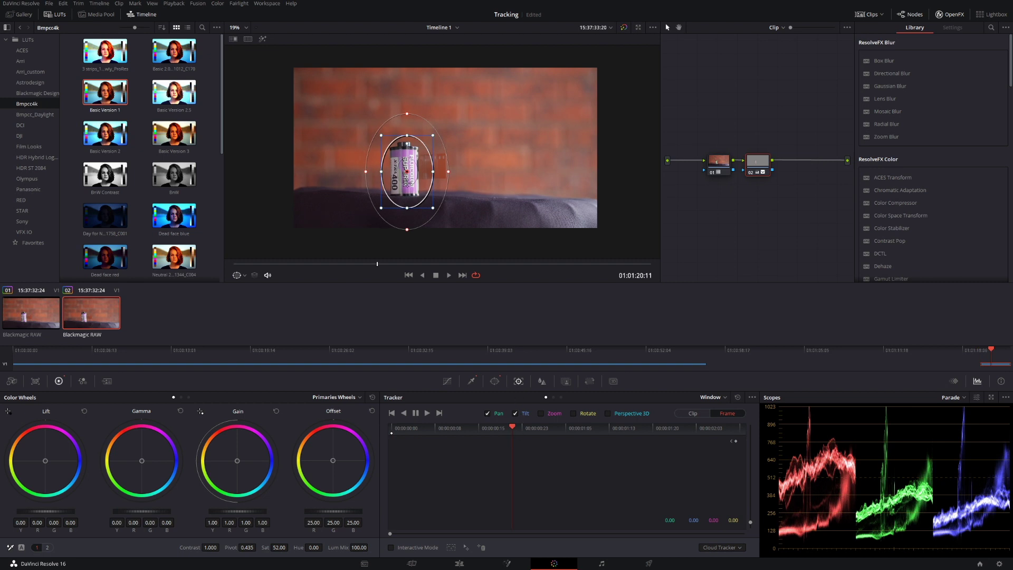
pyautogui.moveTo(410, 187); pyautogui.dragTo(410, 186)
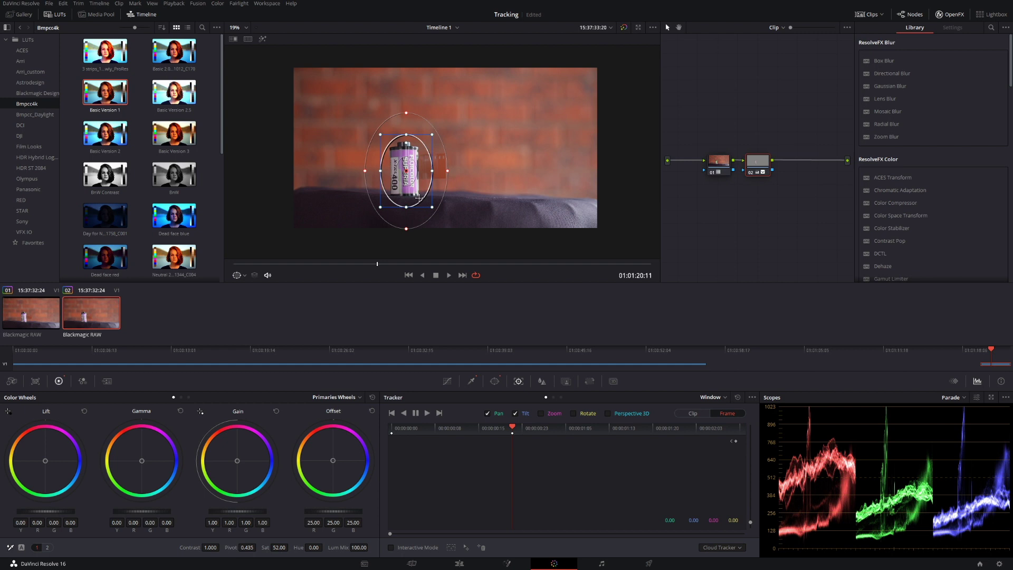
# Keyframe the window up and away from the canister at 01:01:20:12 and back over it at 01:01:20:13
pyautogui.press('Right')
pyautogui.moveTo(418, 198); pyautogui.dragTo(477, 143)
pyautogui.press('Right')
pyautogui.moveTo(479, 118); pyautogui.dragTo(415, 170)
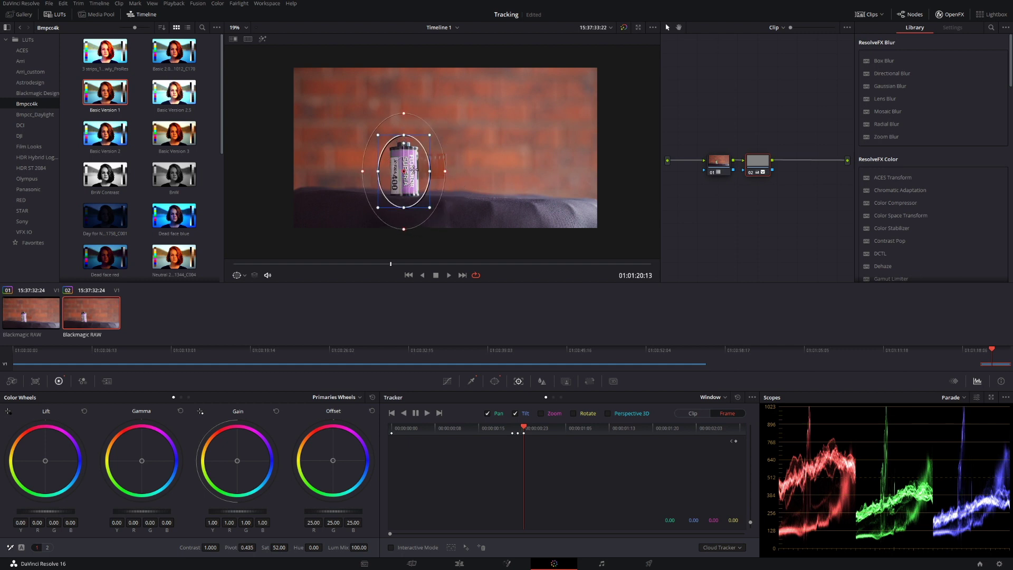
# Play the short clip and step through frames 01:01:20:11 to 01:01:20:13 to examine where the window jumps off the canister
pyautogui.click(463, 273)
pyautogui.press('space')
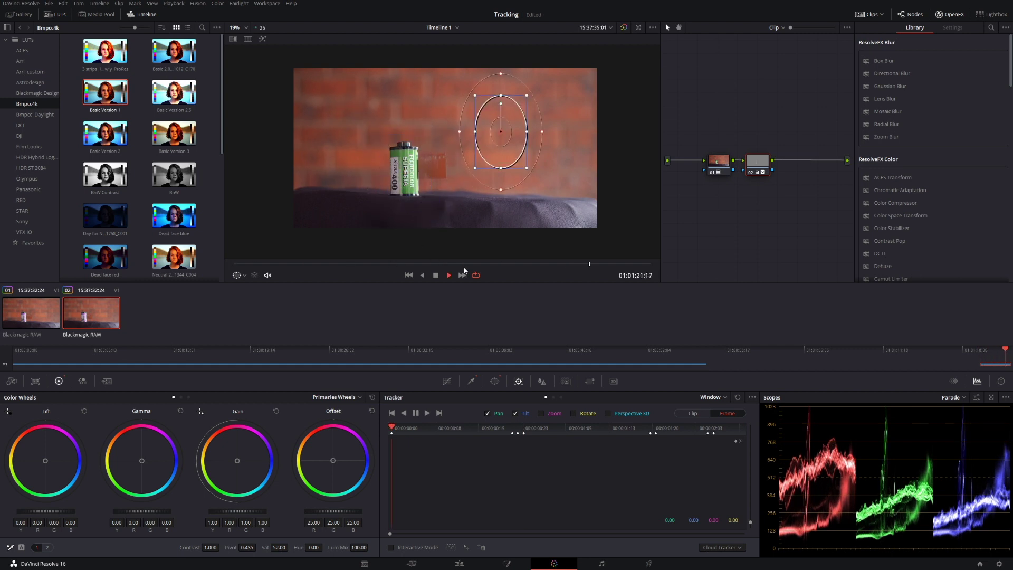
pyautogui.press('space')
pyautogui.press('space')
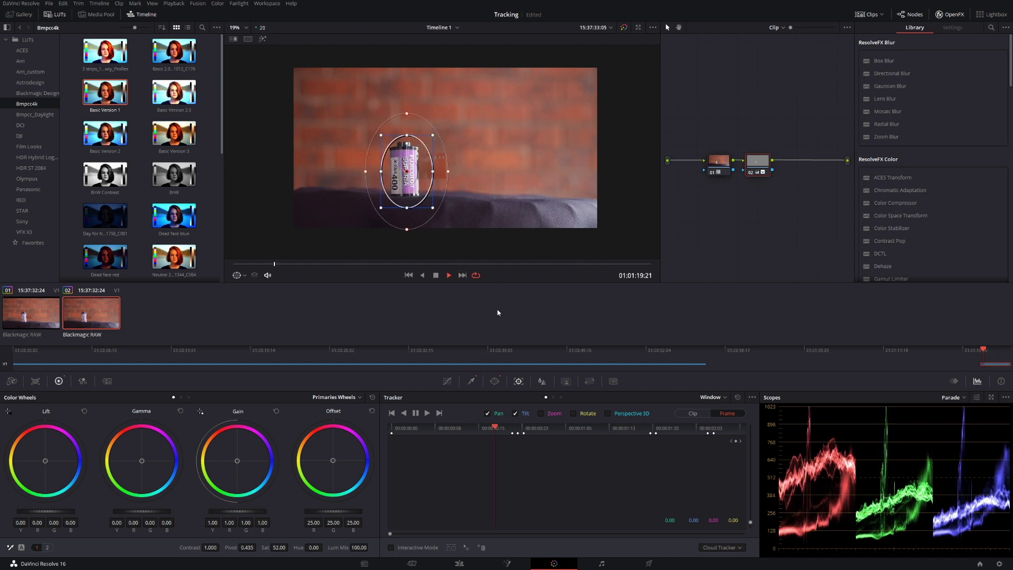
pyautogui.press('space')
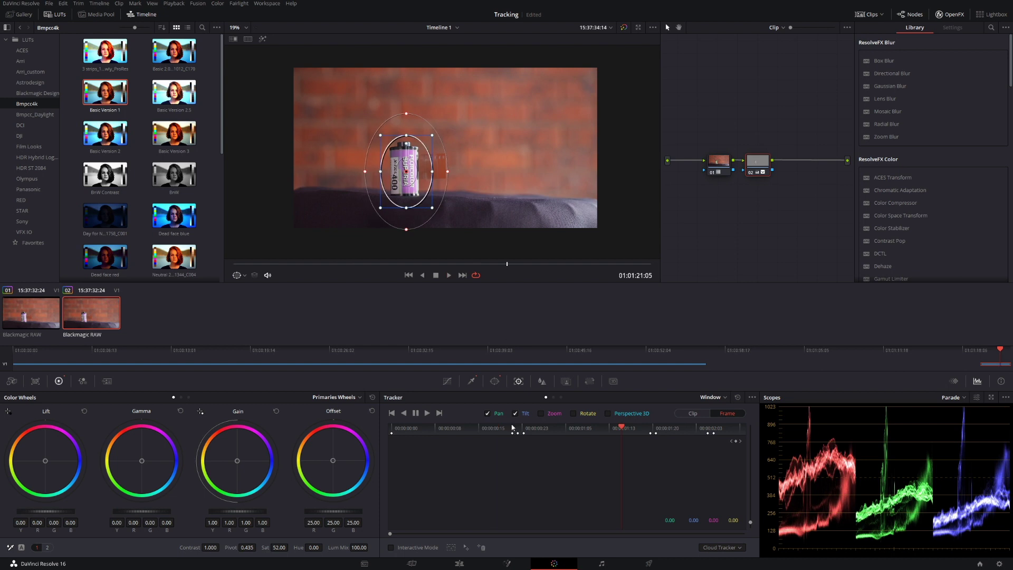
pyautogui.click(490, 428)
pyautogui.press('space')
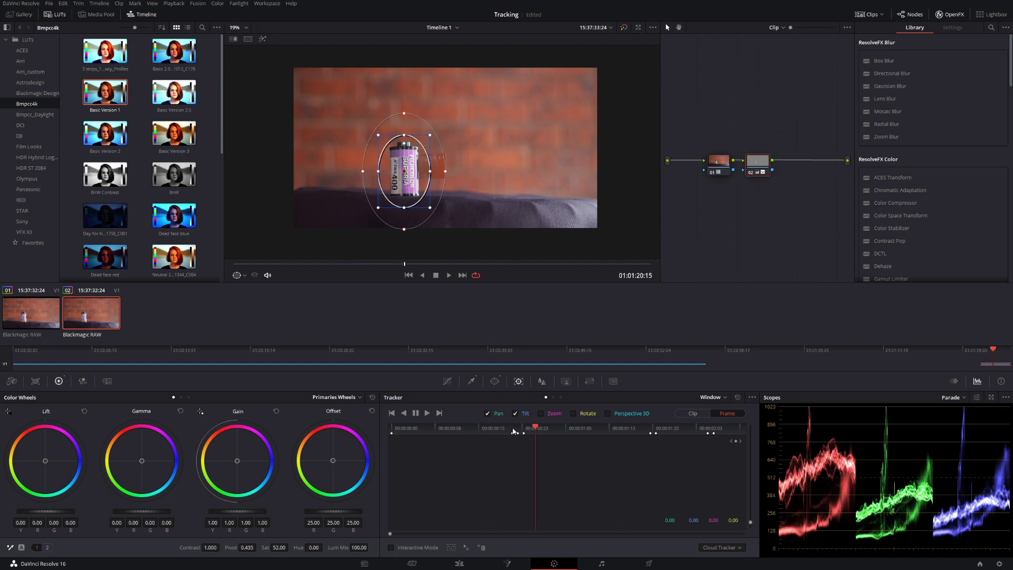
pyautogui.click(510, 429)
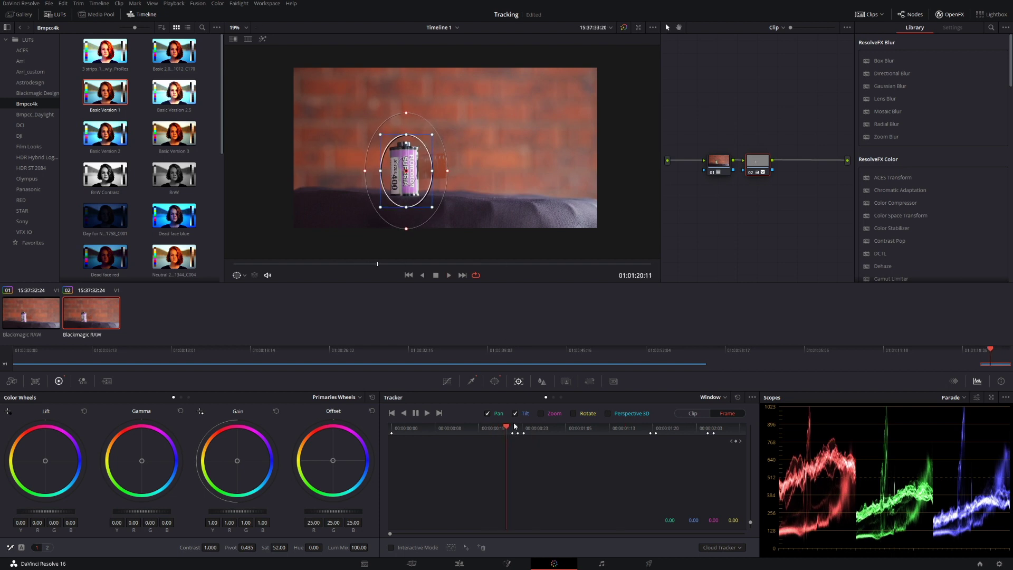
pyautogui.press('Right')
pyautogui.press('Right')
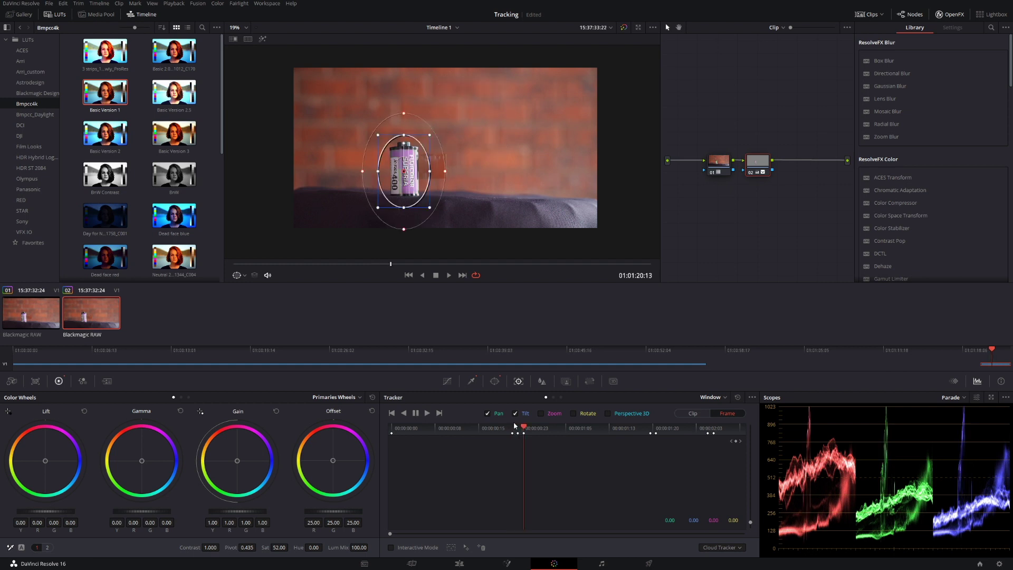
# Delete the stray window keyframe at 01:01:20:12 from the zoomed-in tracker graph and check the neighbouring frames
pyautogui.click(514, 427)
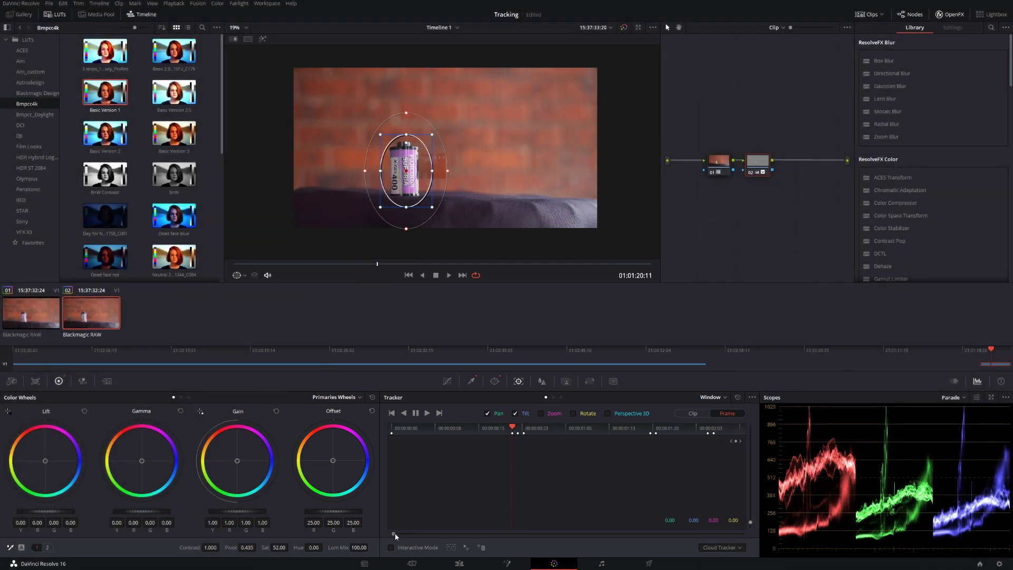
pyautogui.moveTo(395, 534); pyautogui.dragTo(554, 544)
pyautogui.moveTo(473, 529); pyautogui.dragTo(567, 535)
pyautogui.moveTo(521, 428); pyautogui.dragTo(545, 431)
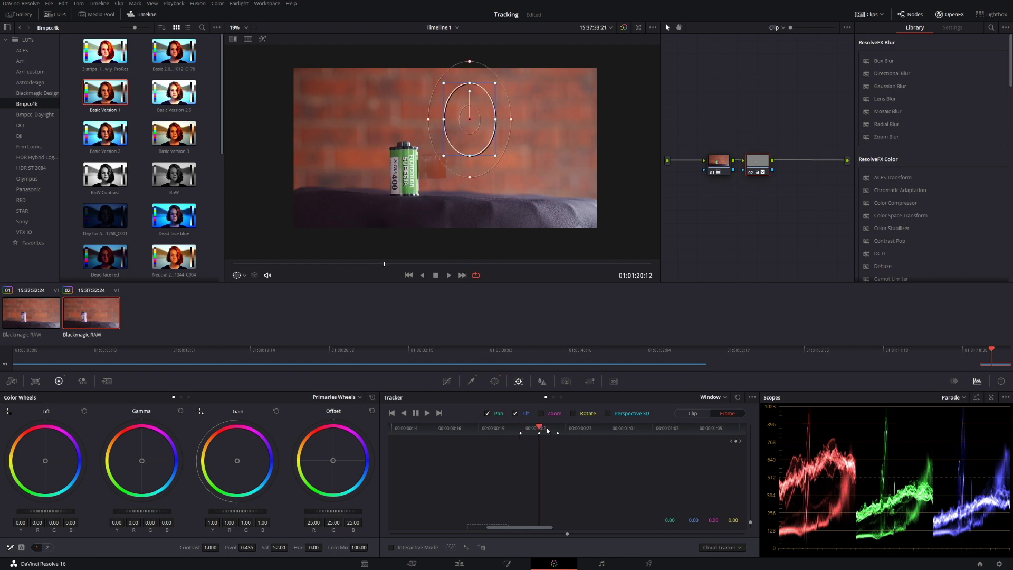
pyautogui.click(753, 397)
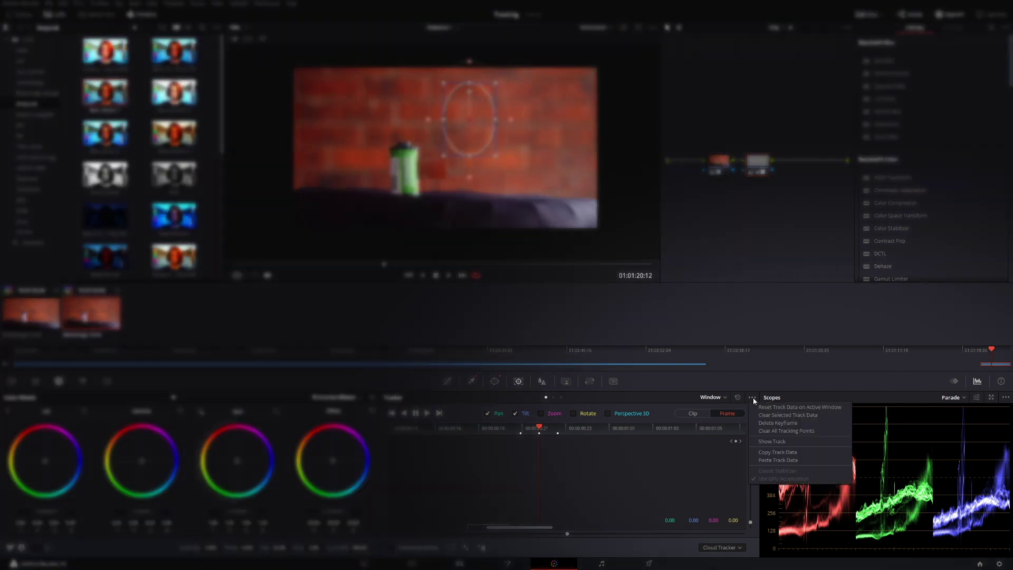
pyautogui.click(766, 424)
pyautogui.click(555, 429)
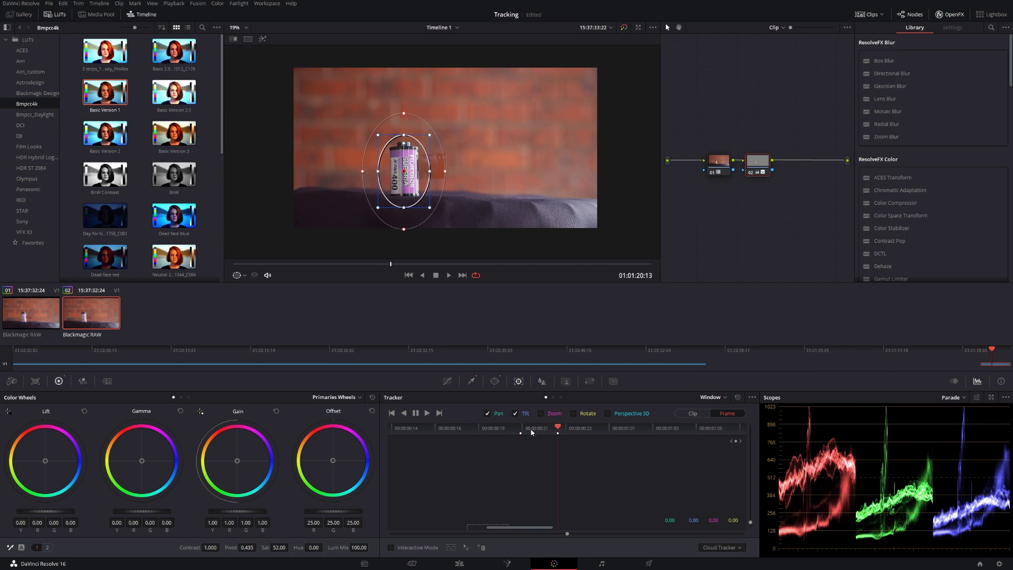
pyautogui.press('Left')
pyautogui.press('Left')
pyautogui.press('Left')
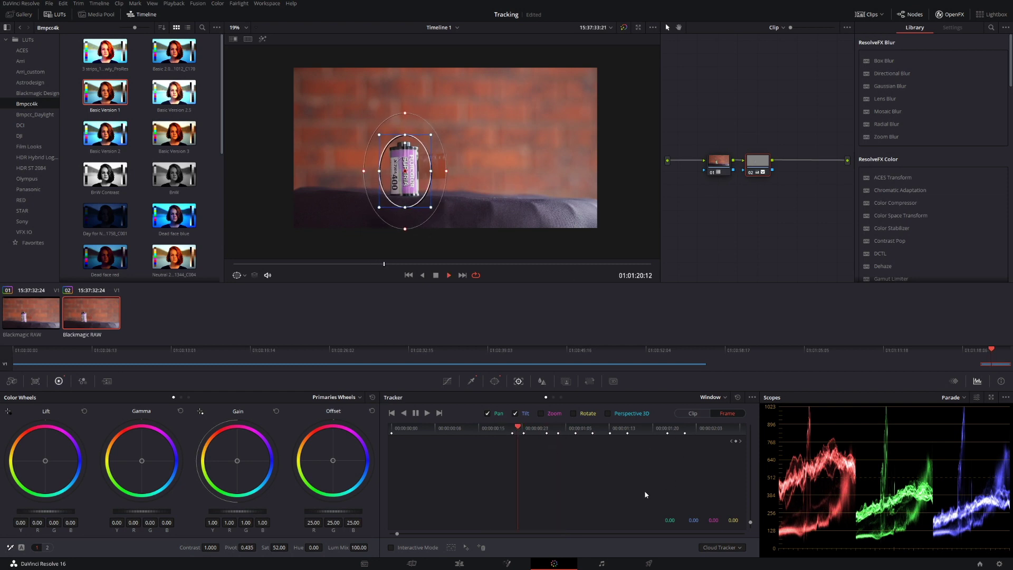
# Turn on Interactive Mode in the tracker and clear the selected track data for all window keyframes between the third and the last one
pyautogui.press('space')
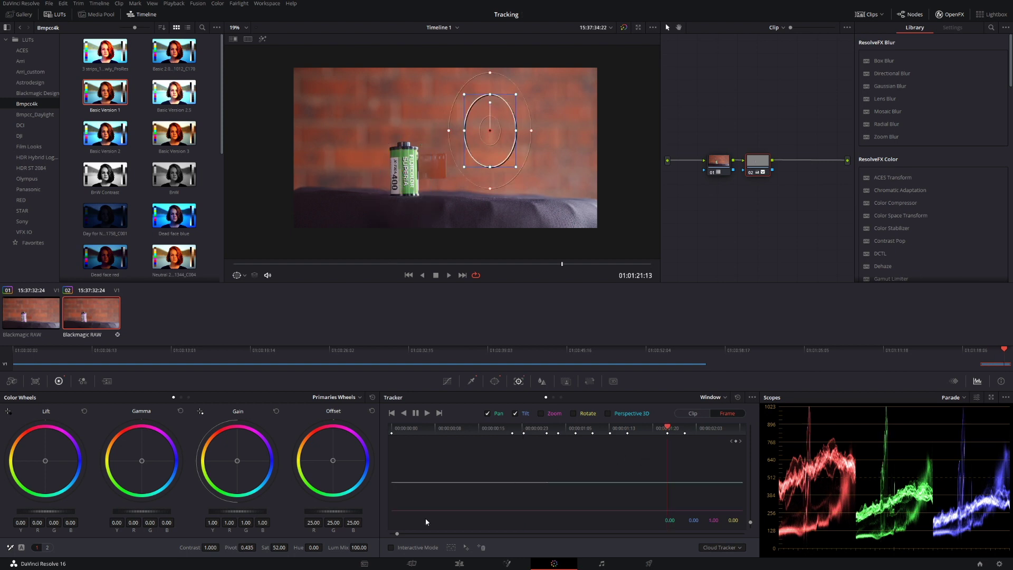
pyautogui.click(391, 547)
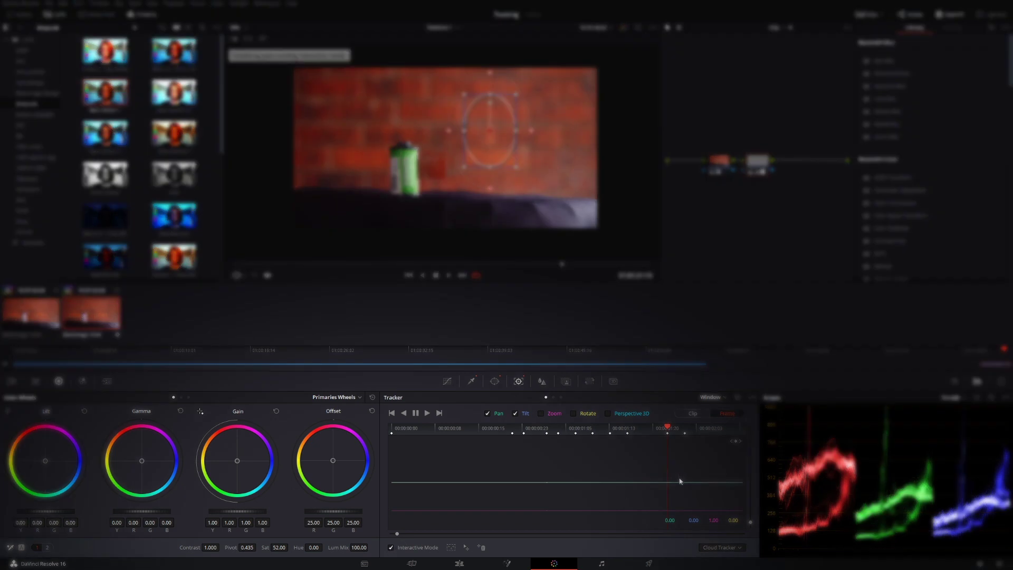
pyautogui.moveTo(679, 480); pyautogui.dragTo(532, 412)
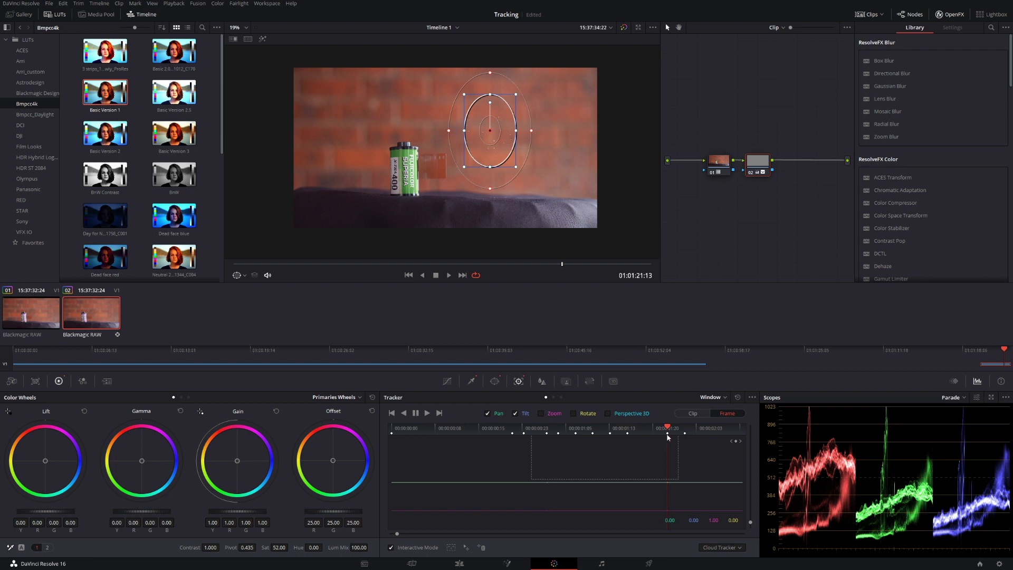
pyautogui.click(752, 397)
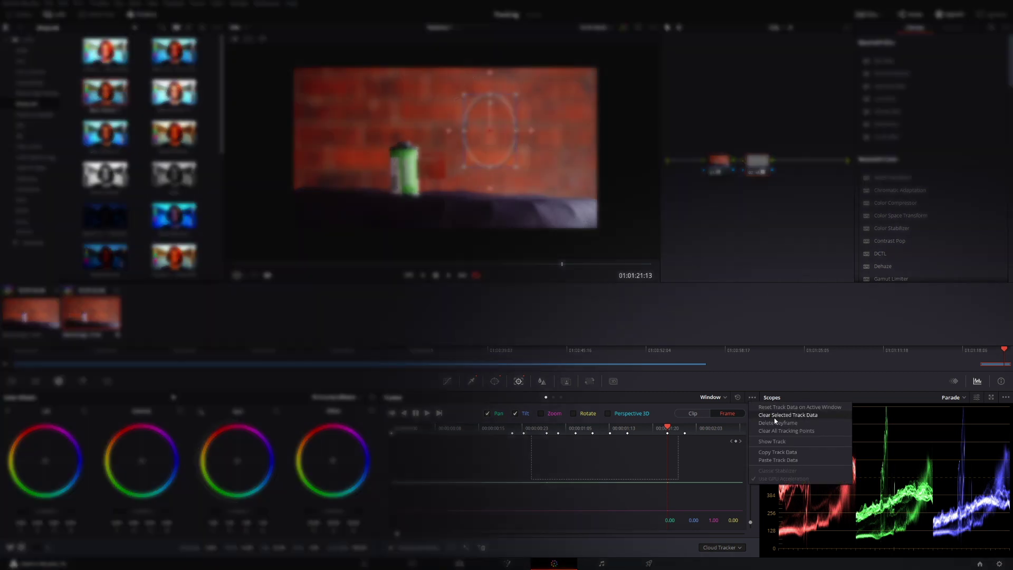
pyautogui.click(774, 416)
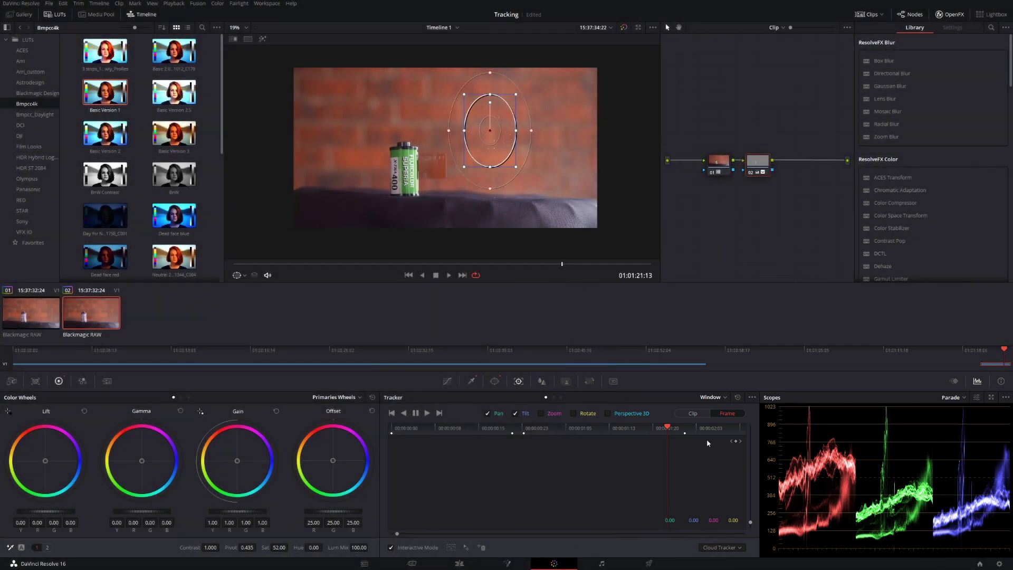
# Play the short clip and jump into the cleared stretch to check the window's position over the canister
pyautogui.click(518, 429)
pyautogui.press('space')
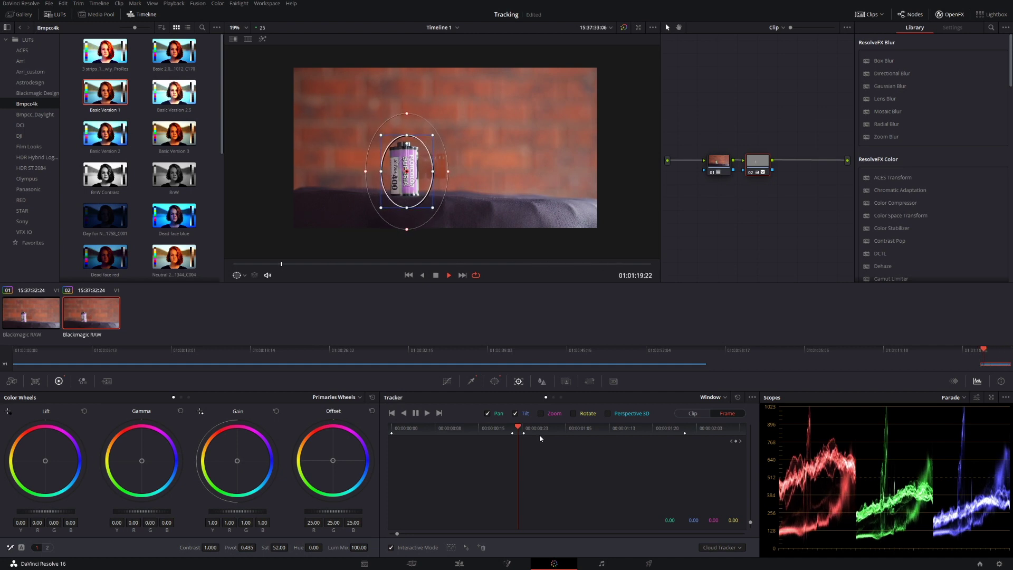
pyautogui.press('space')
pyautogui.click(547, 436)
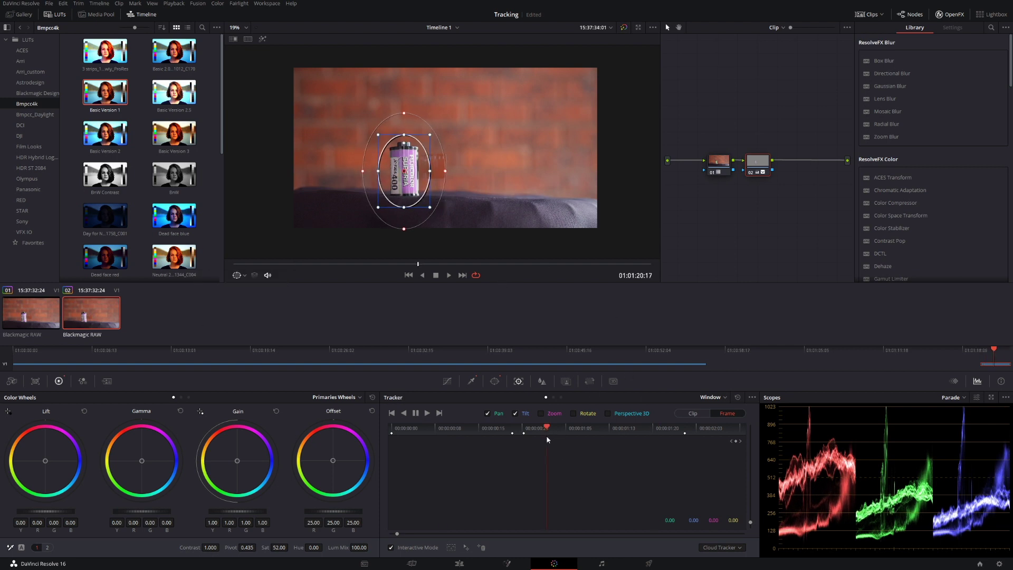